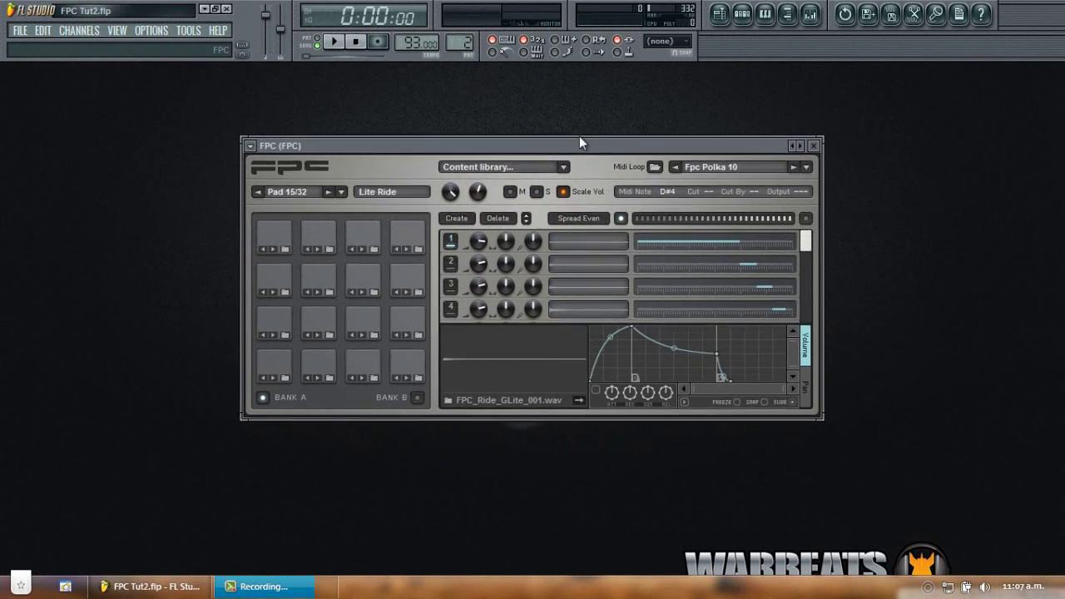
Step: Audition the default kit's Crash, Lite Crash and Lo, Mid and Hi Tom pads
left_click_drag(580, 143, 580, 153)
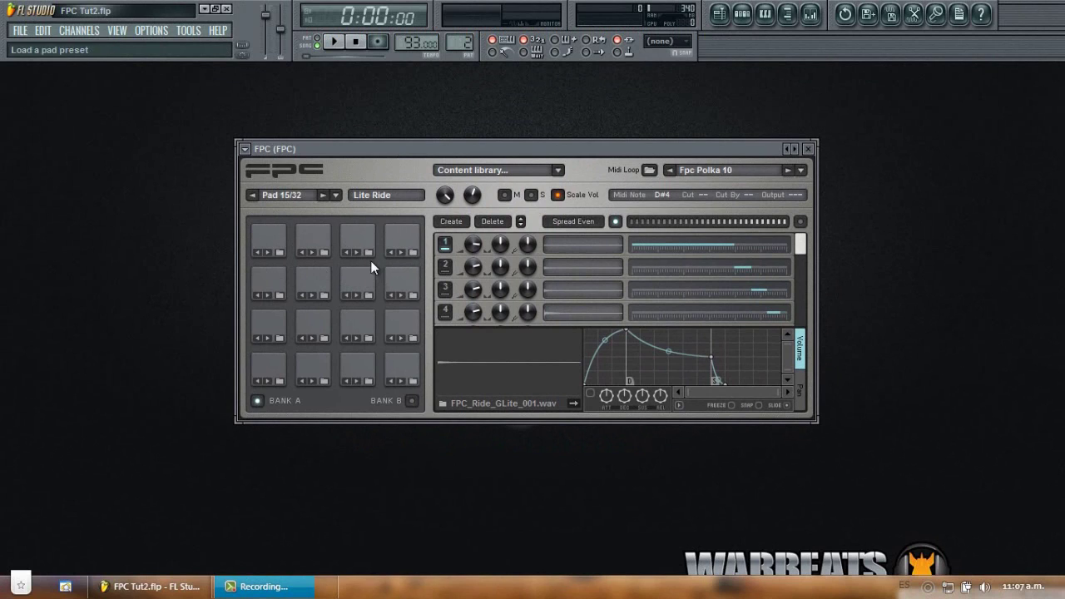
left_click(277, 242)
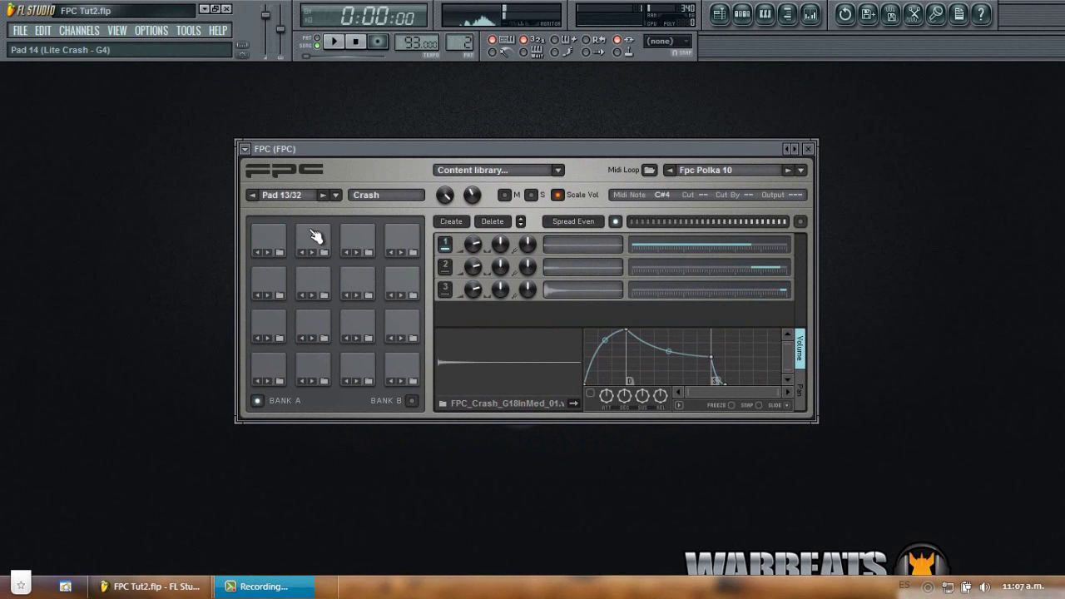
left_click(311, 239)
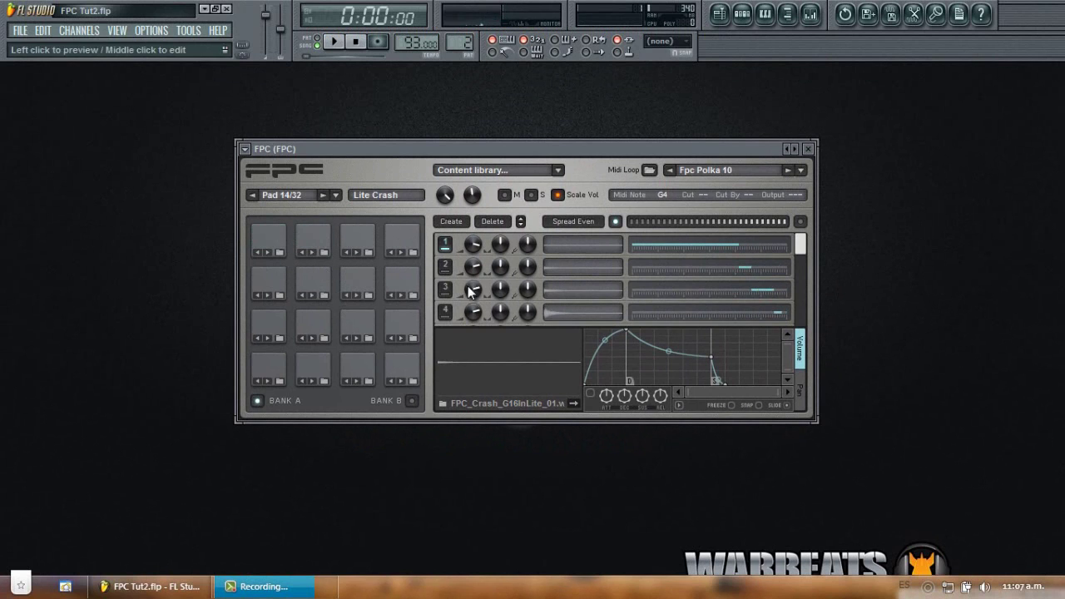
left_click(371, 281)
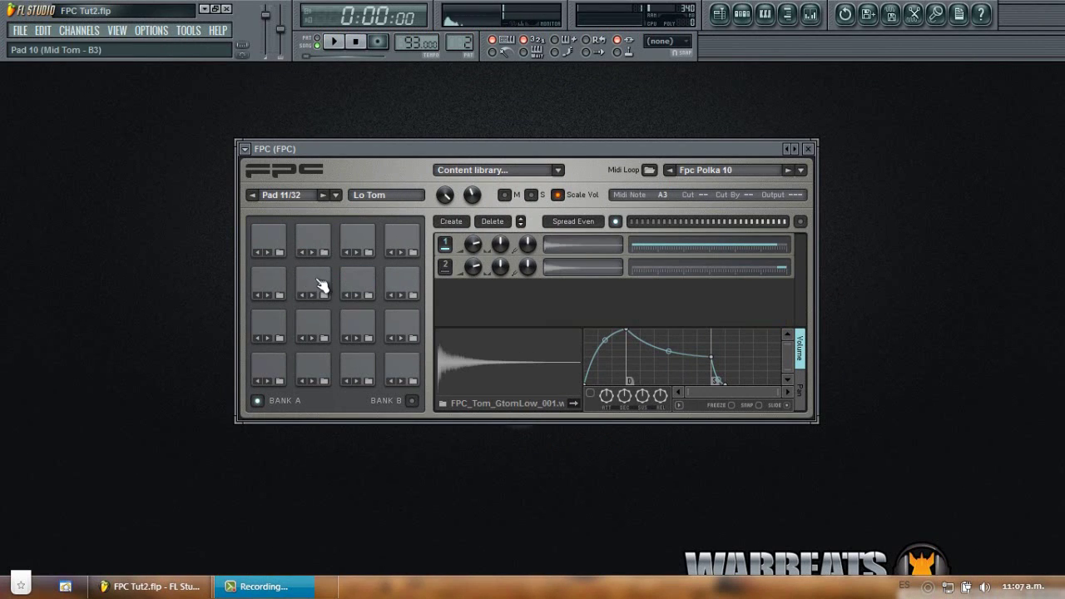
left_click(314, 285)
left_click(269, 285)
left_click(268, 243)
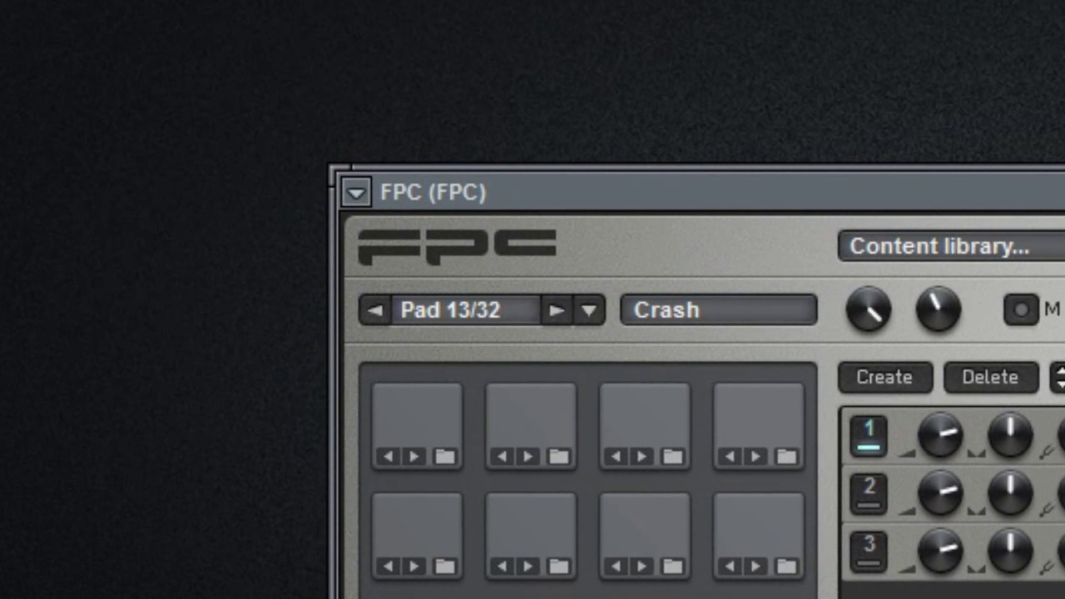
Step: Load the FPC's Empty preset and test several pads to confirm they are silent
left_click(356, 194)
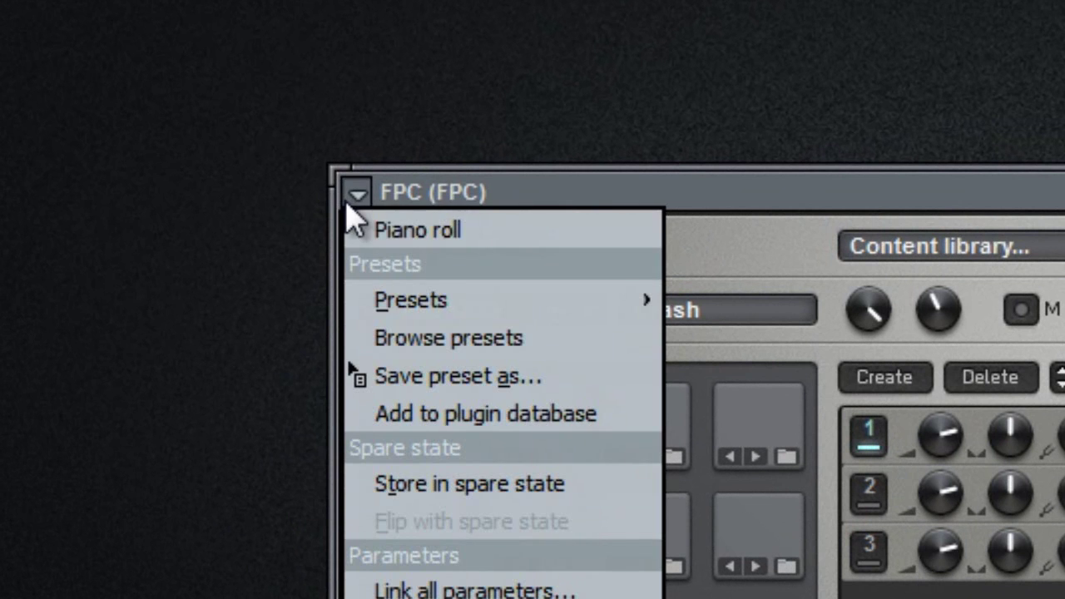
mouse_move(384, 308)
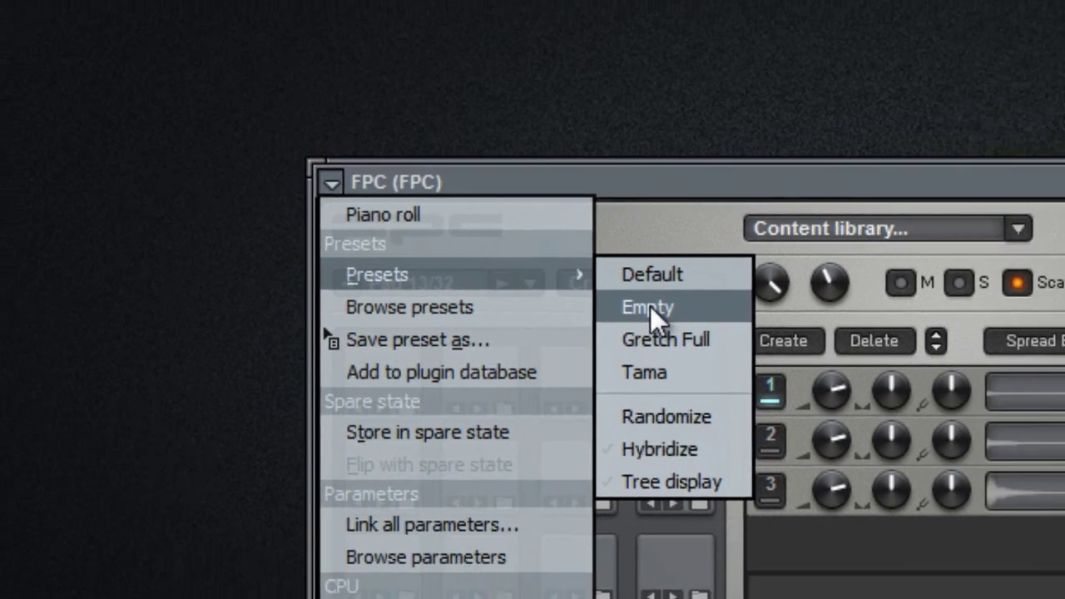
left_click(729, 339)
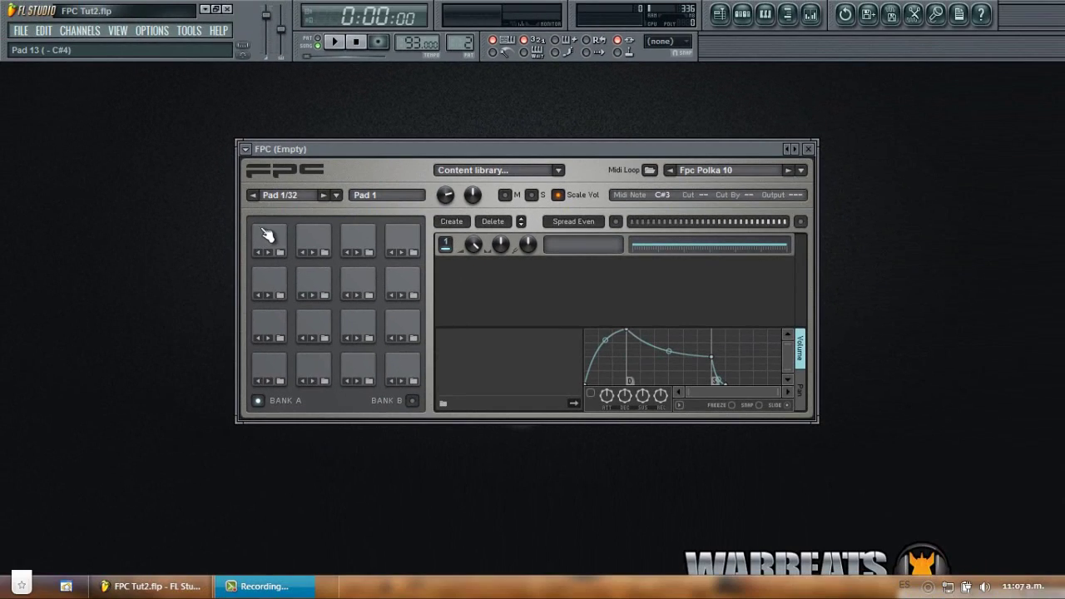
left_click(356, 239)
left_click(412, 240)
left_click(369, 285)
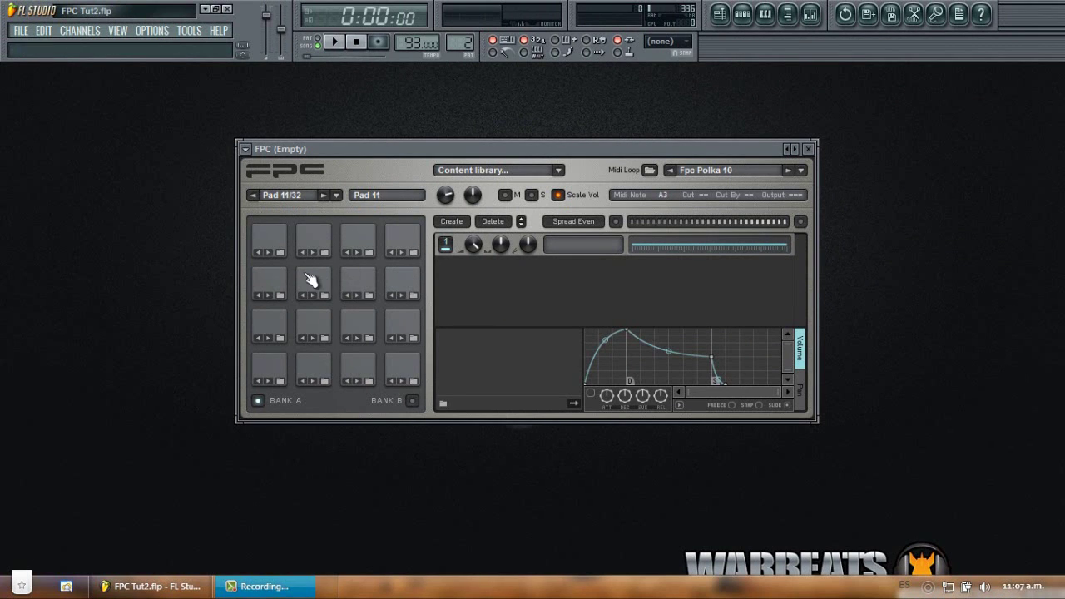
left_click(267, 286)
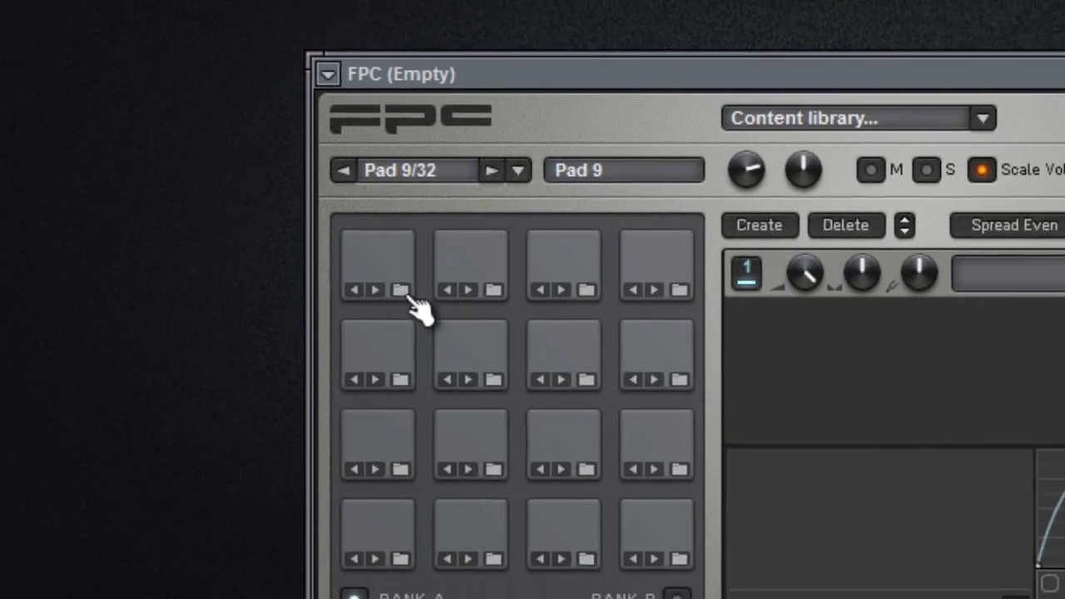
Step: Open the FPC pad-preset (*.padpreset) file dialog from a pad's folder icon
left_click(402, 291)
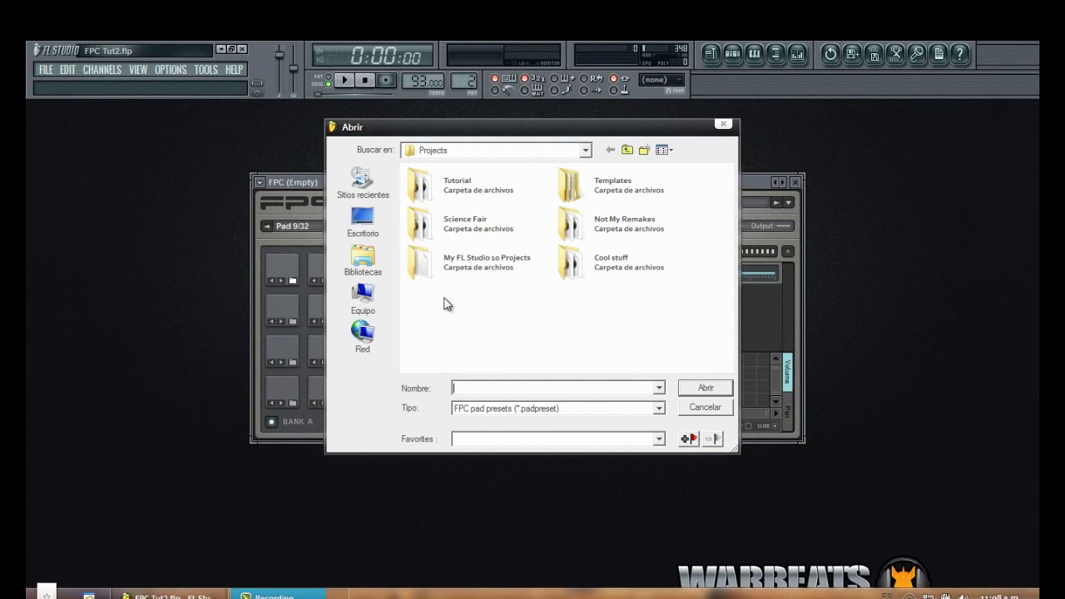
Step: Cancel the preset dialog and expand the Kicks folder in the Browser
left_click(706, 408)
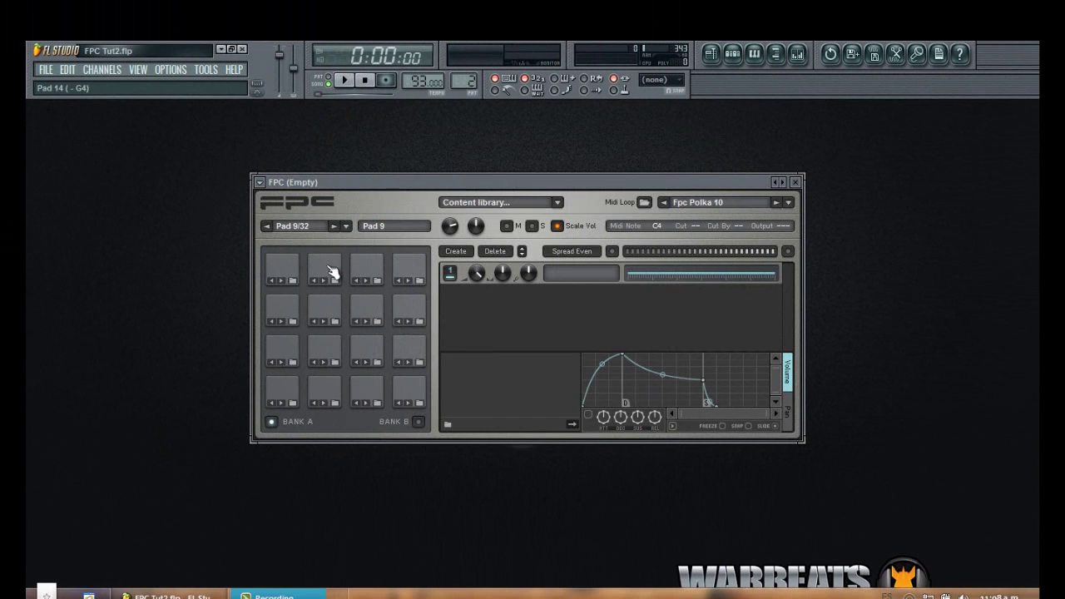
left_click(775, 55)
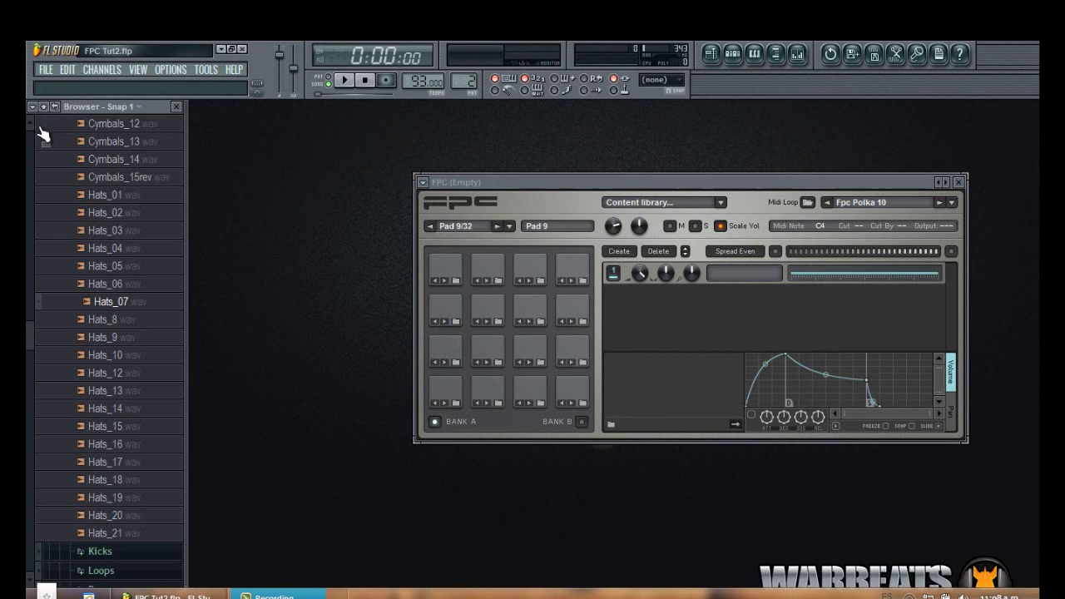
scroll(33, 123, "up", 1)
scroll(33, 122, "up", 10)
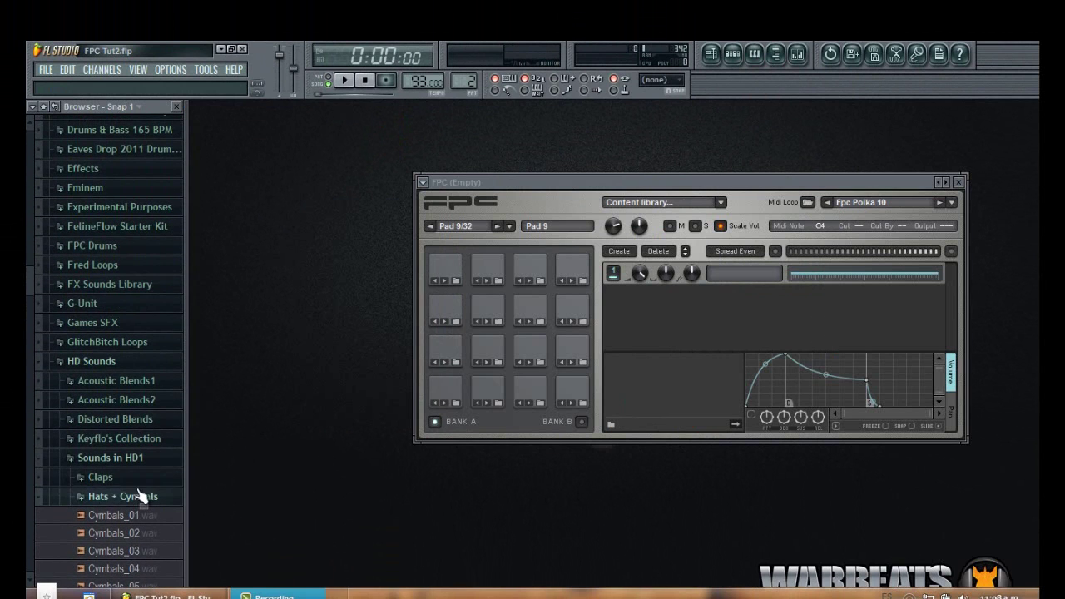
left_click(142, 495)
scroll(145, 450, "down", 5)
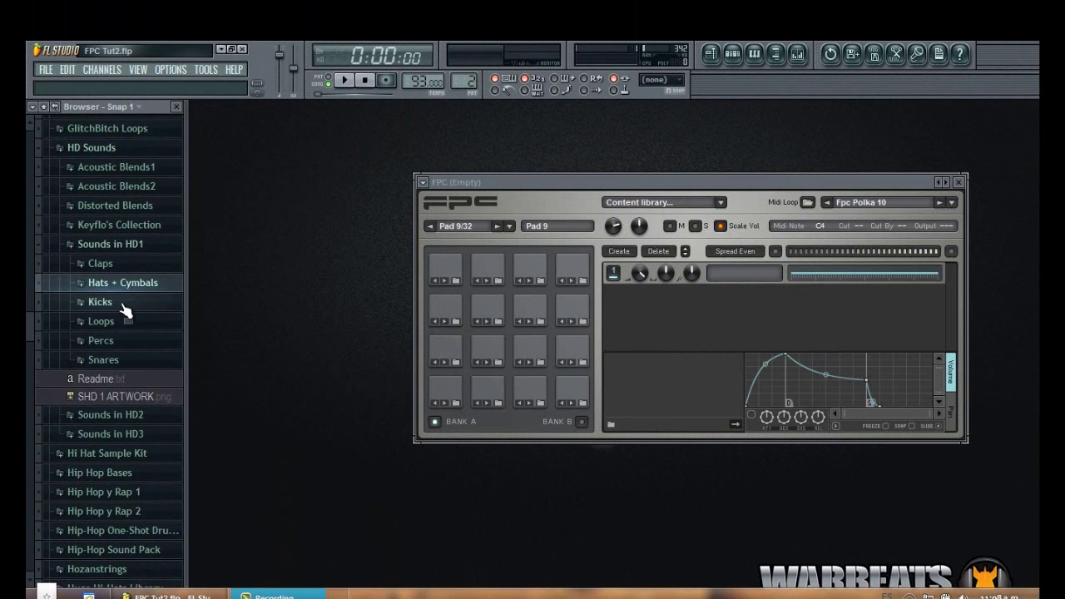
left_click(126, 306)
Step: Preview Kick_02, Kick_05 and Kick_06, then drop Kick_05 onto Pad 13
left_click(124, 163)
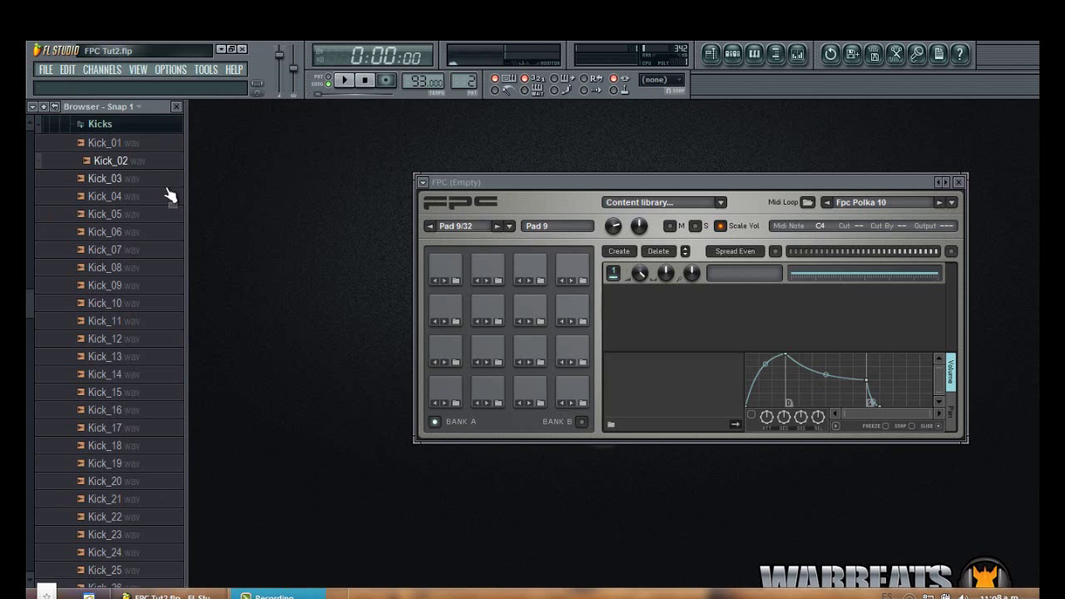
left_click(119, 216)
left_click(134, 234)
left_click(125, 216)
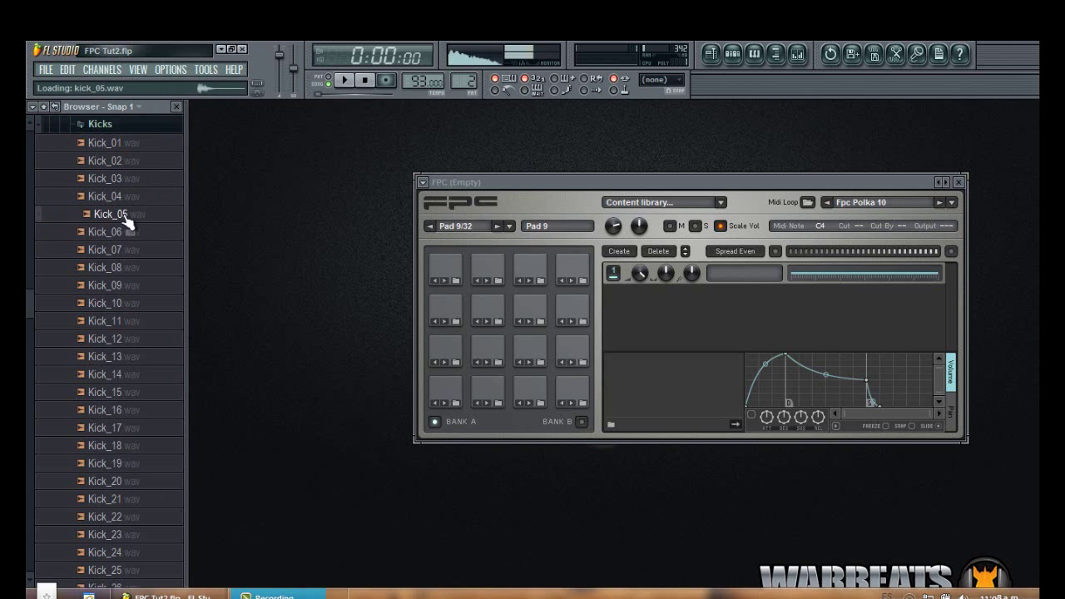
left_click_drag(125, 217, 441, 269)
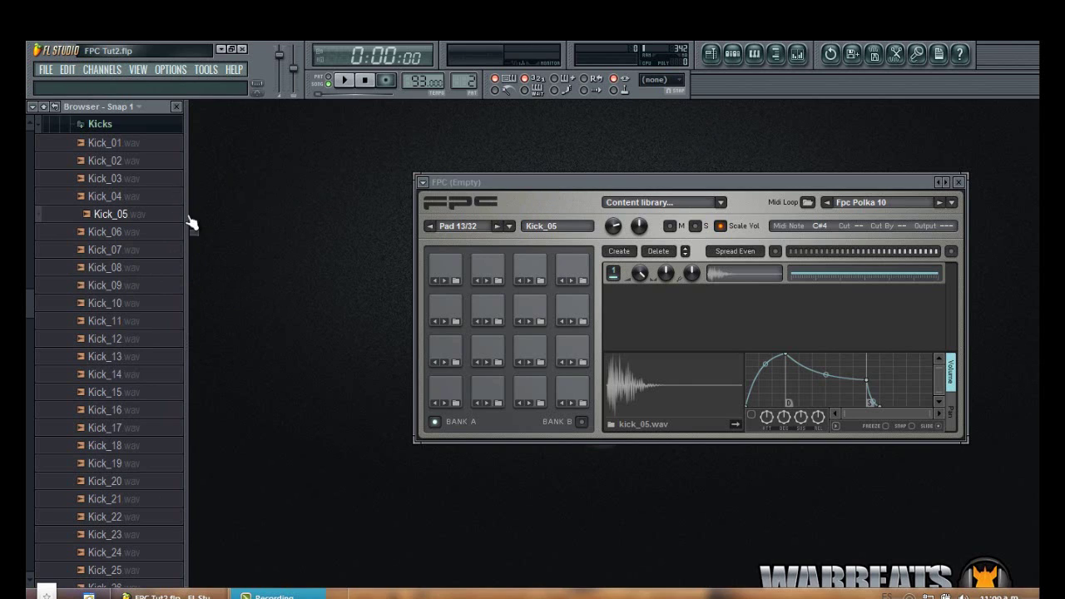
Step: Layer Kick_07 onto Pad 13 with Kick_05, audition it, and check Bank B stays empty
left_click_drag(119, 248, 447, 270)
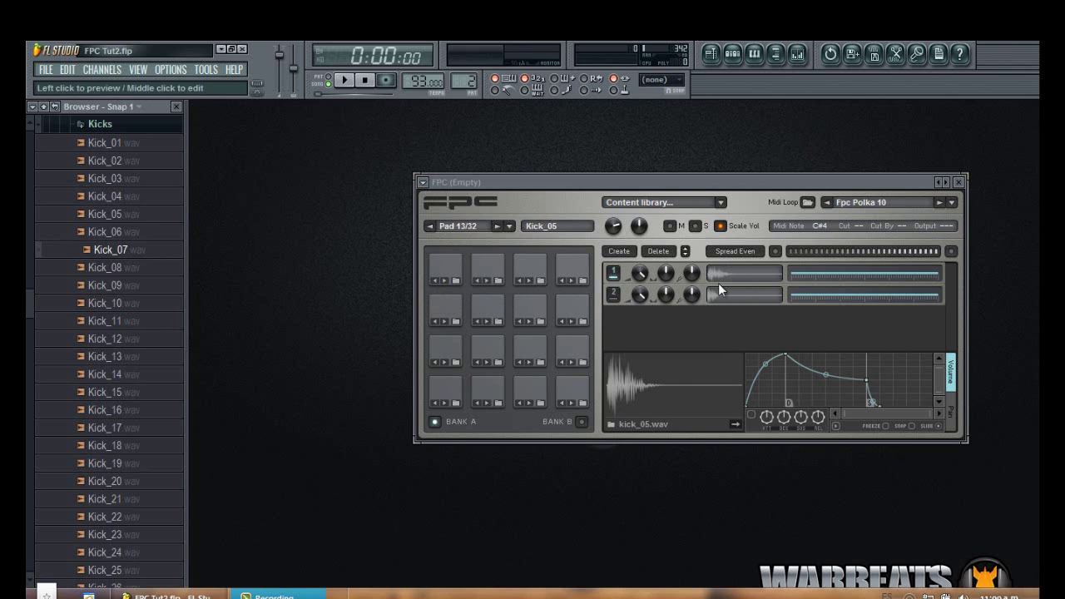
left_click(443, 268)
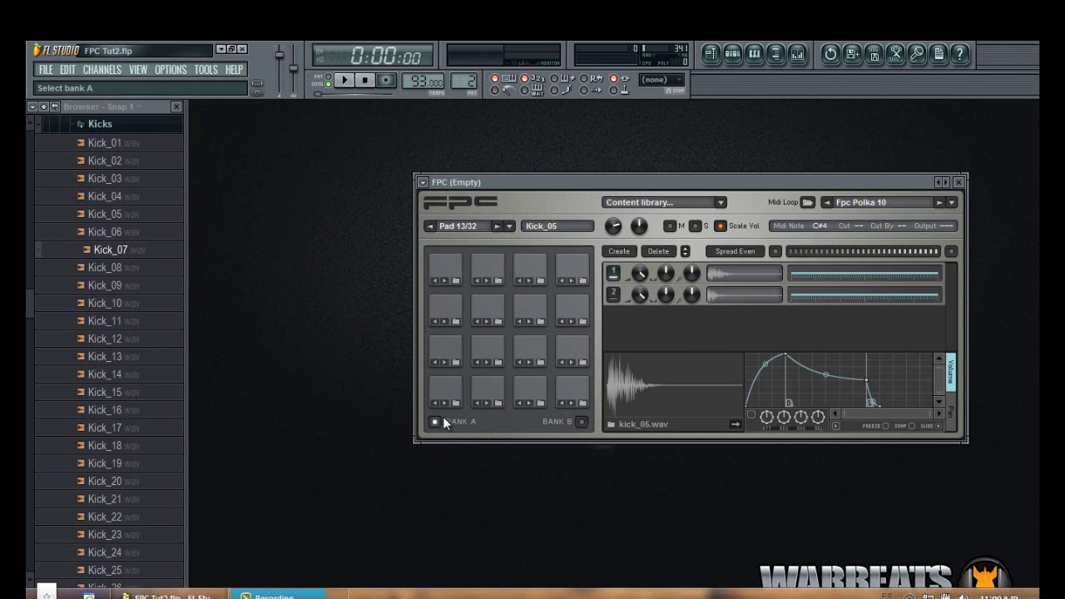
left_click(581, 423)
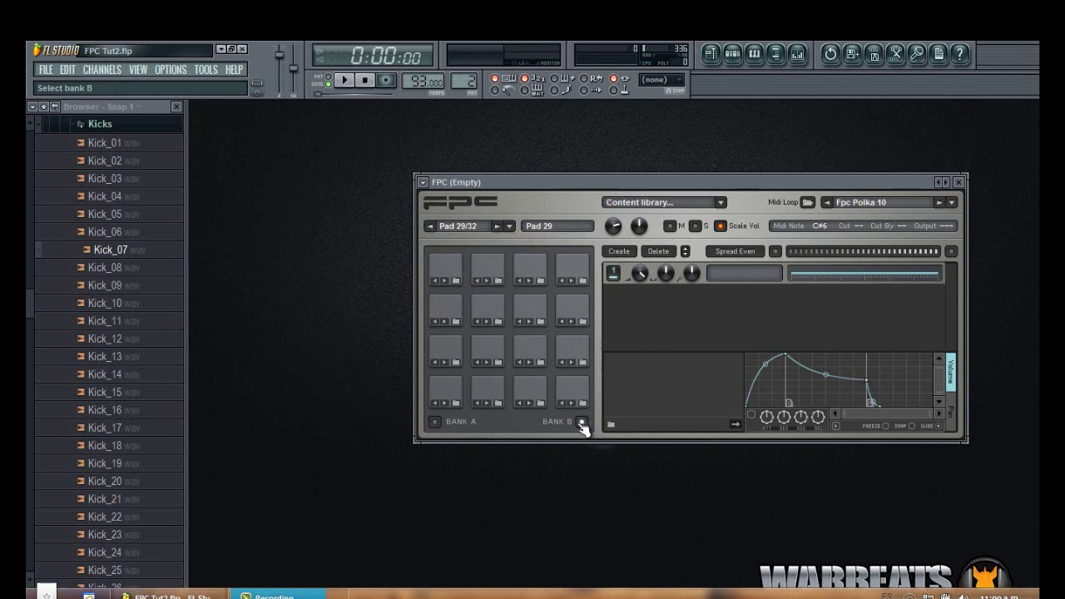
left_click(436, 422)
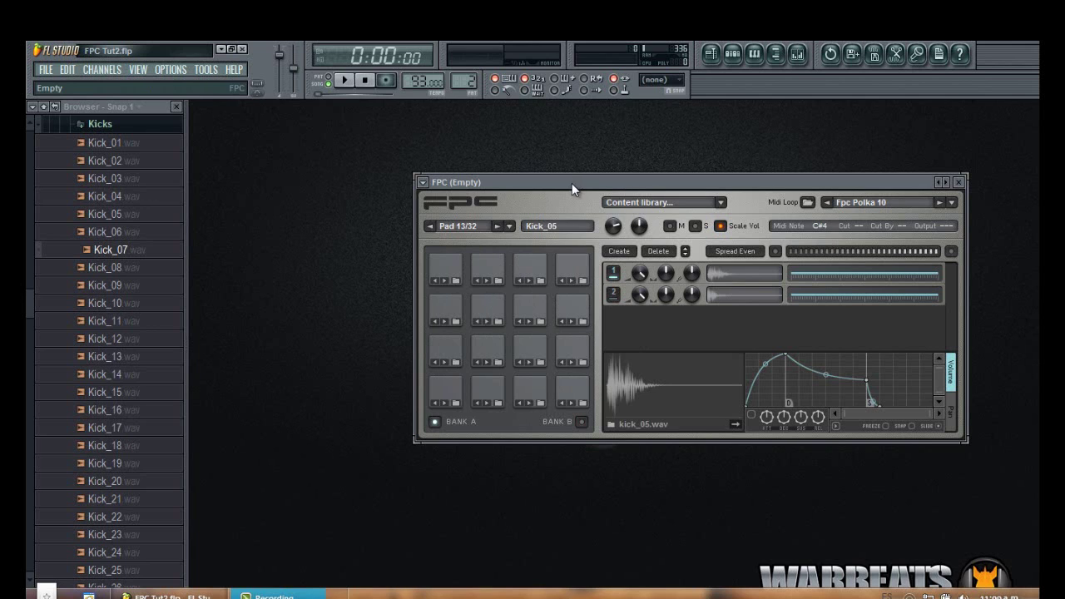
Step: Close the Browser and preview Pad 13's kick_05 and kick_07 layers individually
left_click_drag(571, 183, 492, 155)
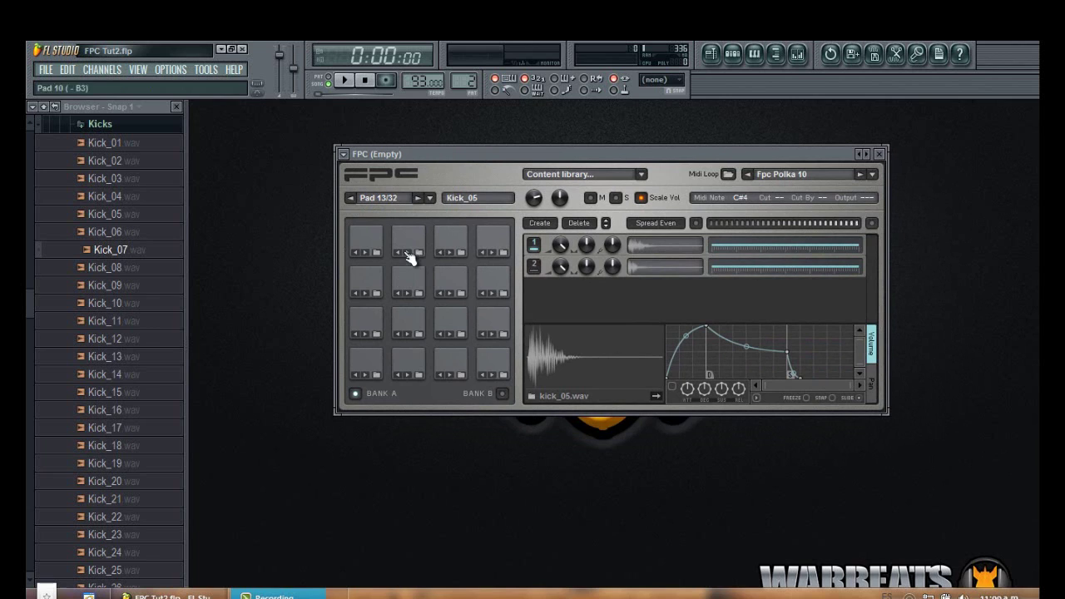
left_click(373, 233)
left_click(374, 242)
left_click(175, 106)
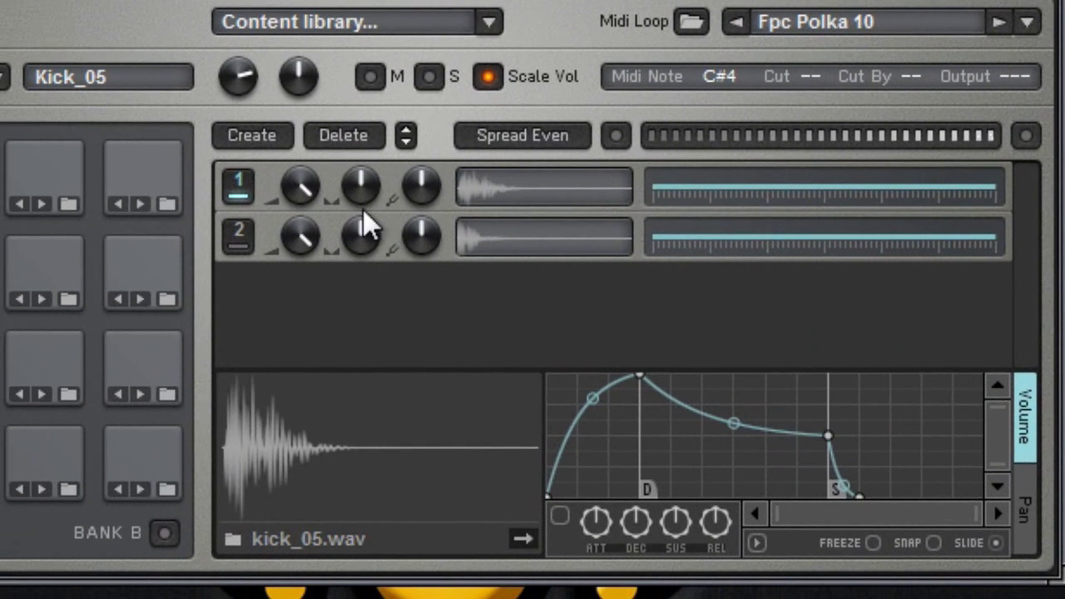
left_click(496, 203)
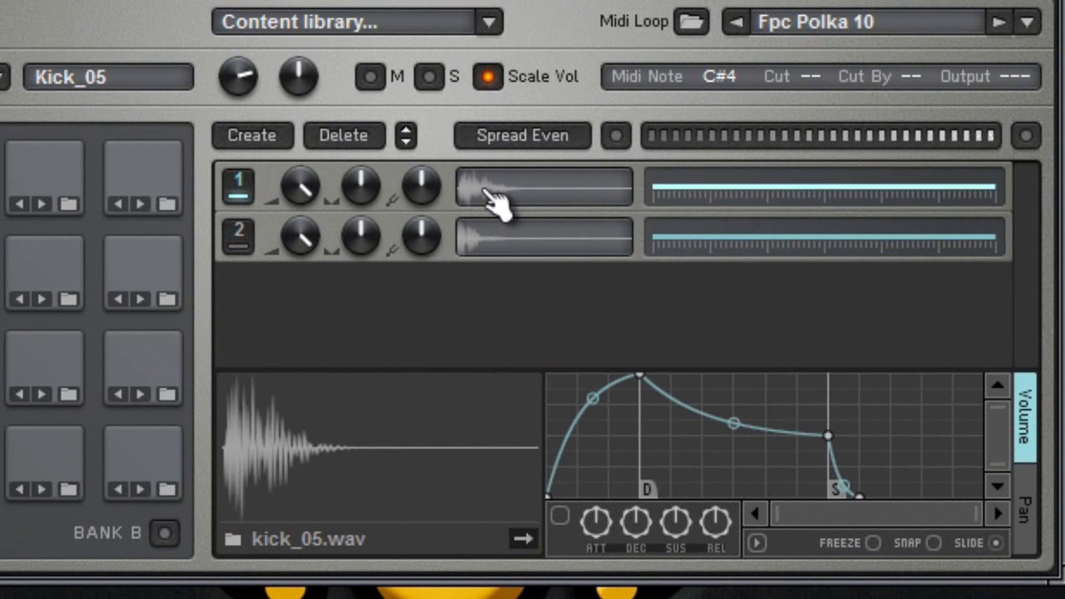
left_click(524, 226)
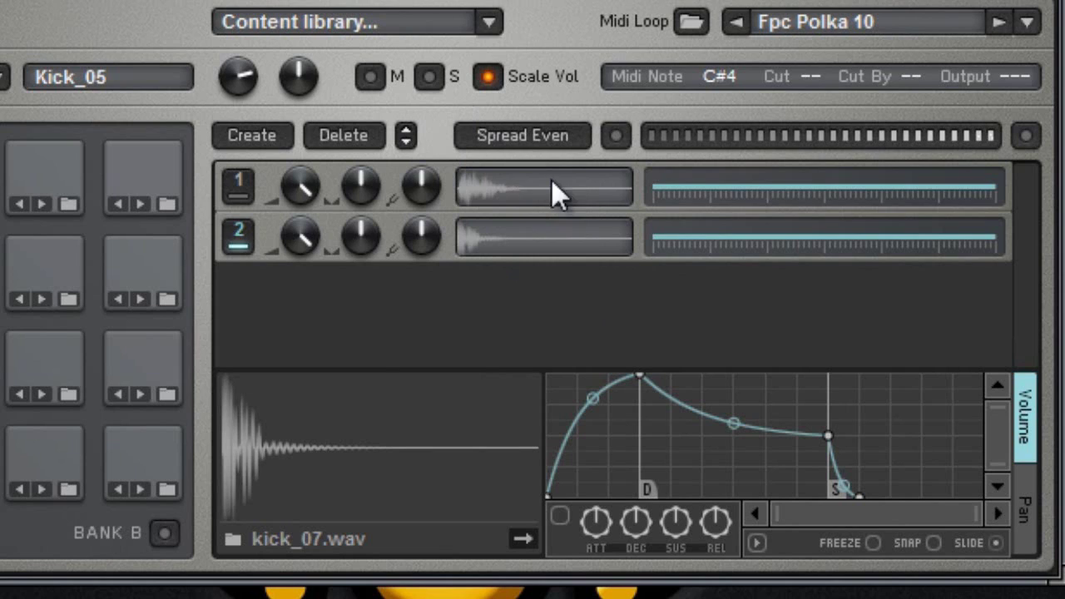
Step: Select Pad 13's kick_05 layer and adjust its pitch, panning and volume knobs
left_click(532, 197)
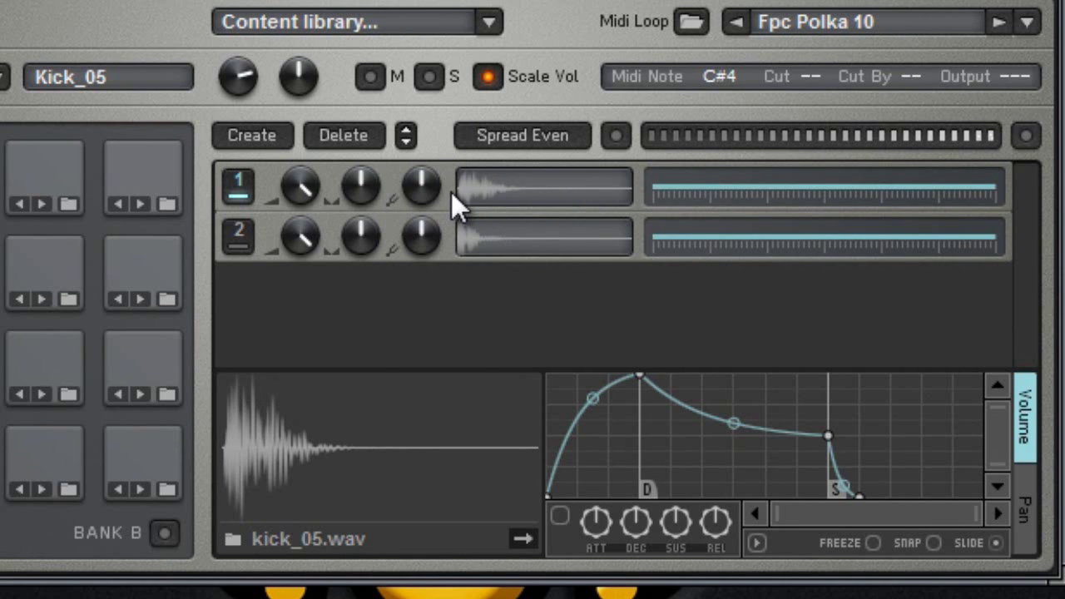
left_click_drag(422, 186, 394, 238)
left_click_drag(420, 202, 471, 28)
mouse_move(361, 204)
left_mouse_down()
mouse_move(341, 252)
mouse_move(360, 198)
left_mouse_up()
left_click_drag(305, 185, 512, 316)
left_click_drag(281, 185, 376, 19)
left_click(533, 239)
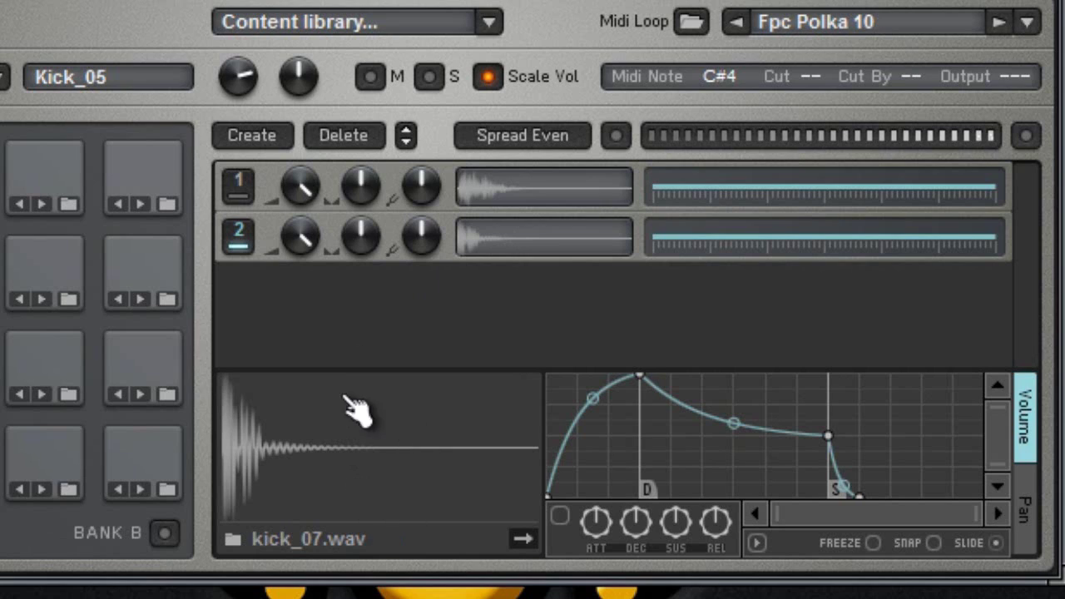
left_click(506, 194)
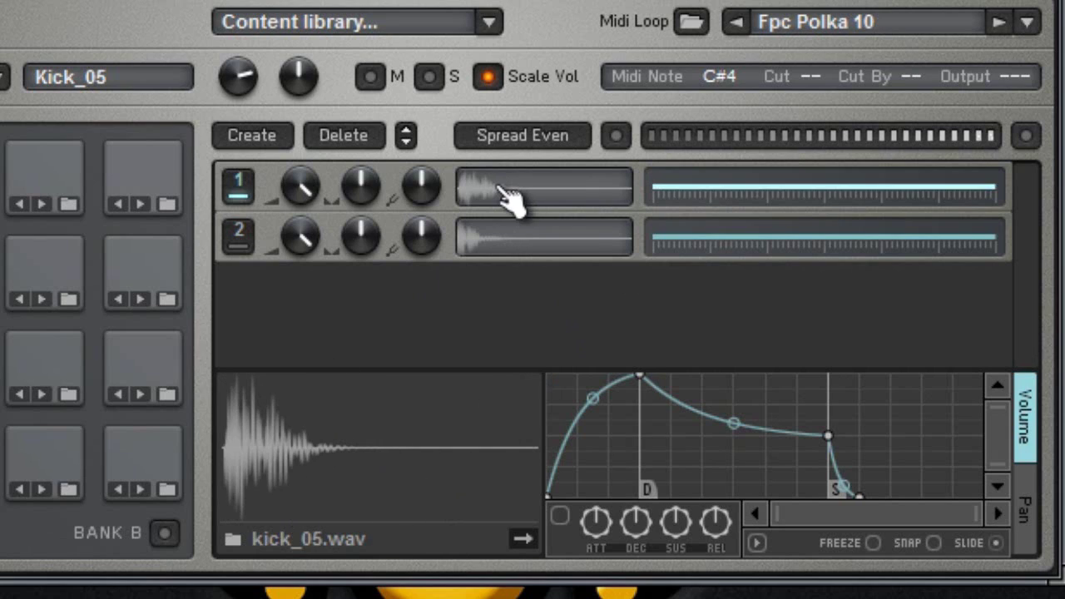
left_click(502, 243)
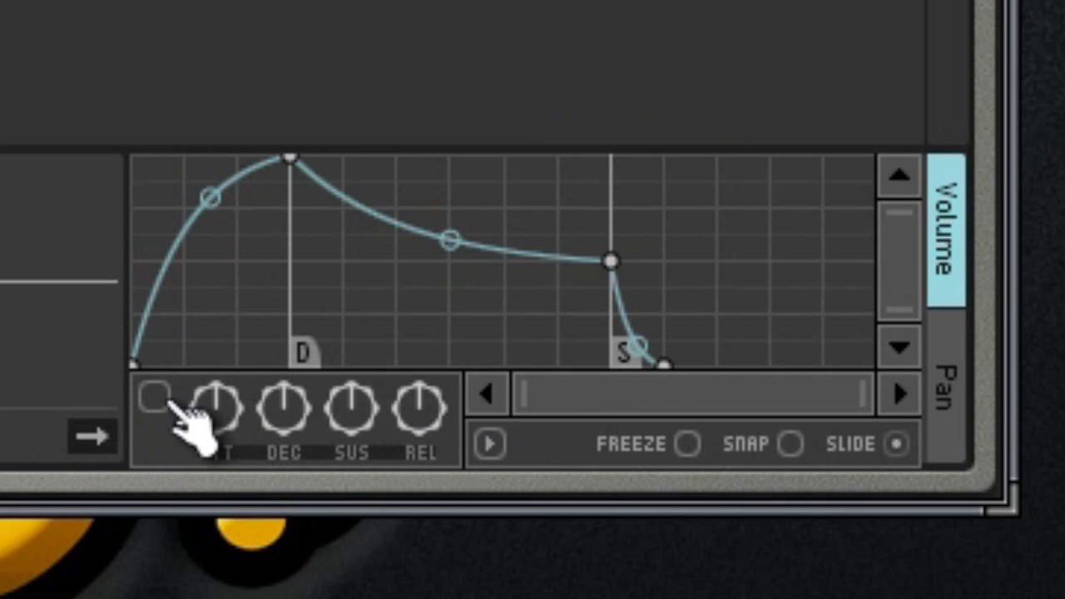
Step: Enable kick_07's volume envelope, pull the attack peak to zero and stretch the release tail
left_click(155, 398)
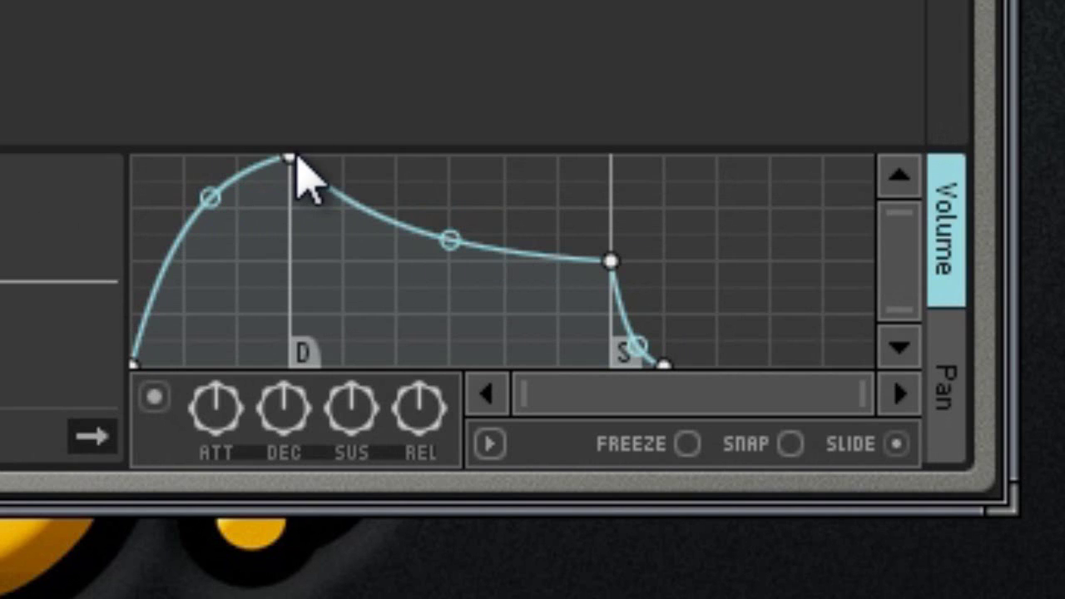
left_click_drag(304, 158, 82, 120)
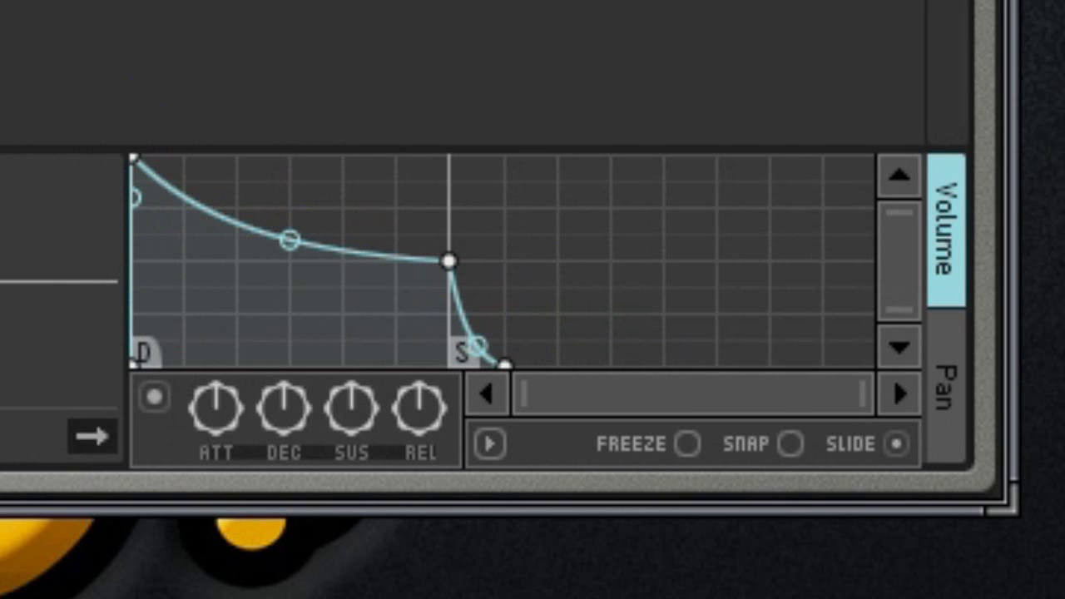
left_click_drag(439, 419, 418, 224)
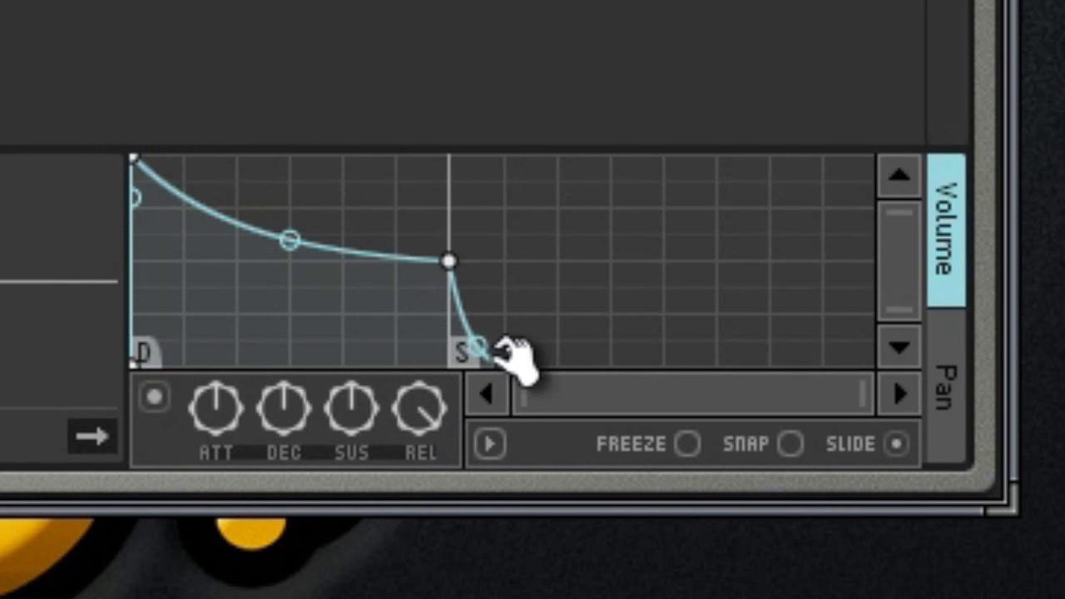
left_click_drag(503, 360, 652, 360)
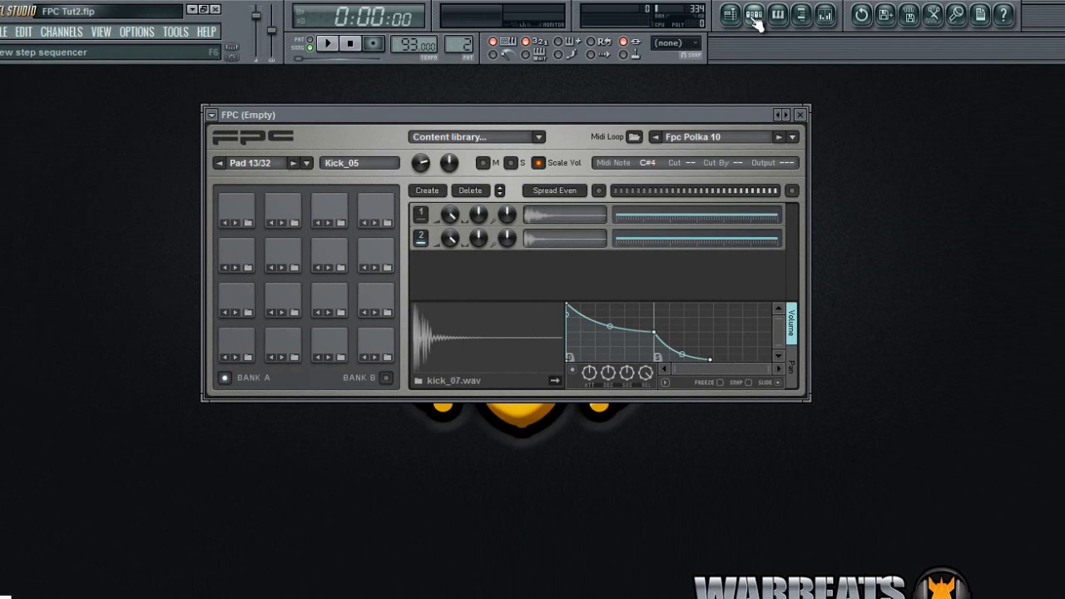
Step: Open the Chinese 1 channel's Slicex sampler from the Pattern 2 step sequencer
left_click(755, 17)
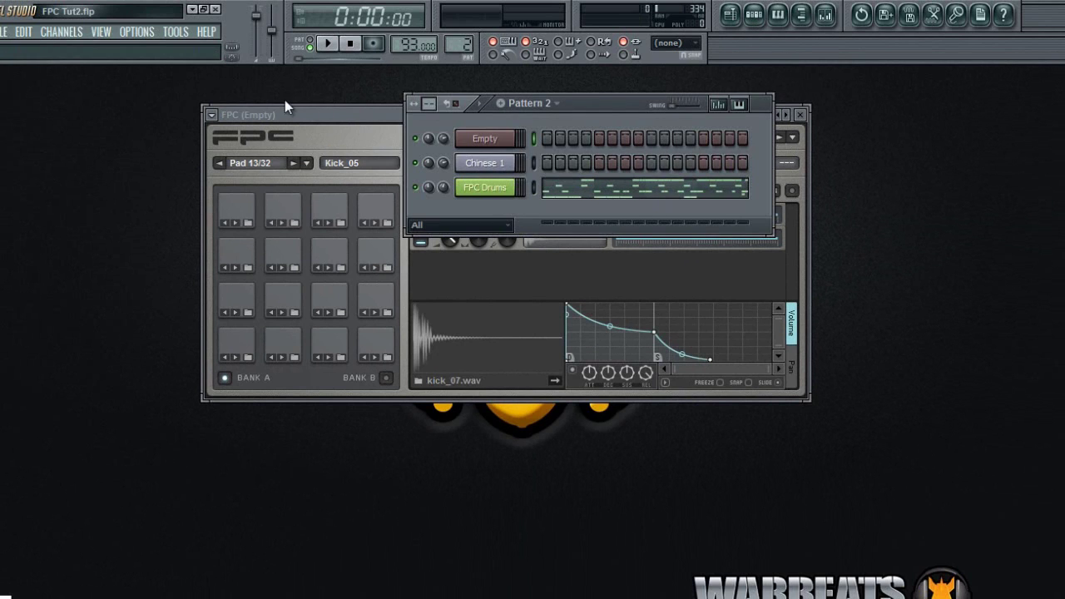
left_click(504, 168)
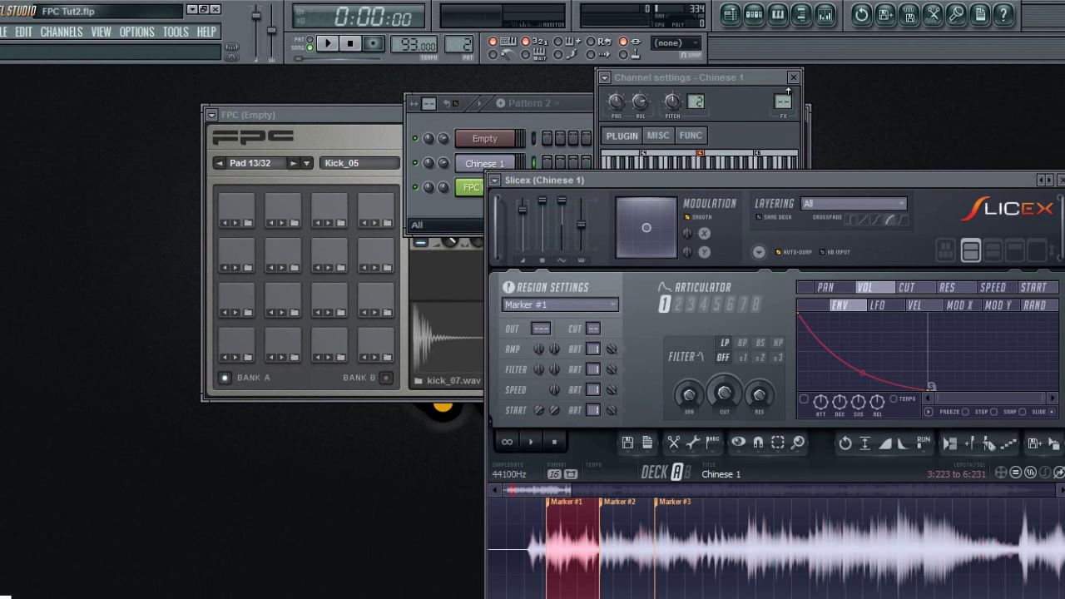
left_click(793, 77)
left_click(754, 17)
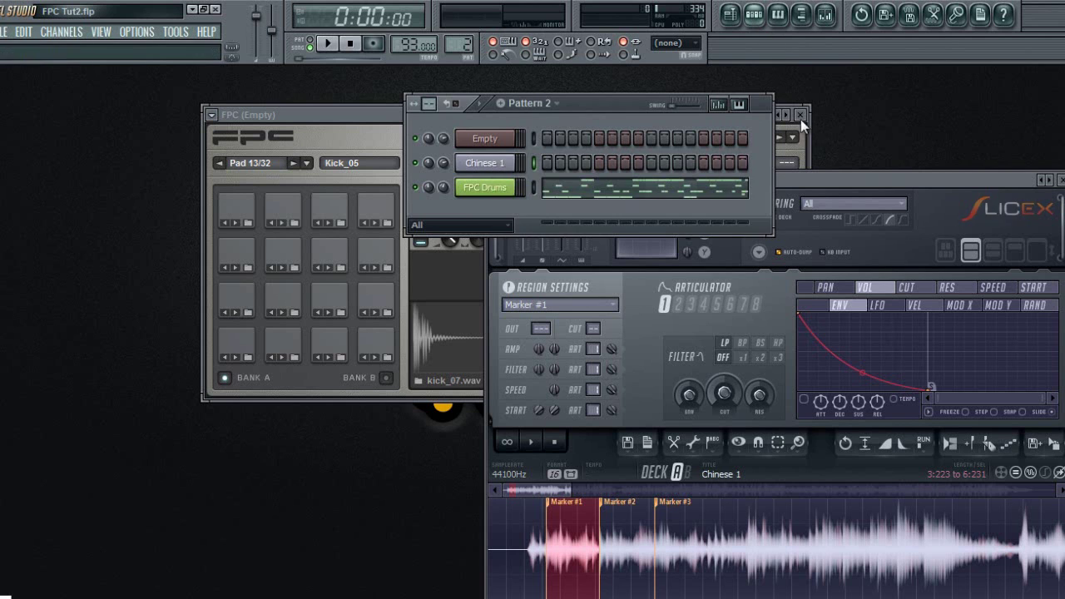
left_click(751, 16)
Step: Arrange Slicex beside the FPC and drag the Chinese 1 Marker #1 slice onto pad 16
left_click_drag(779, 182, 808, 139)
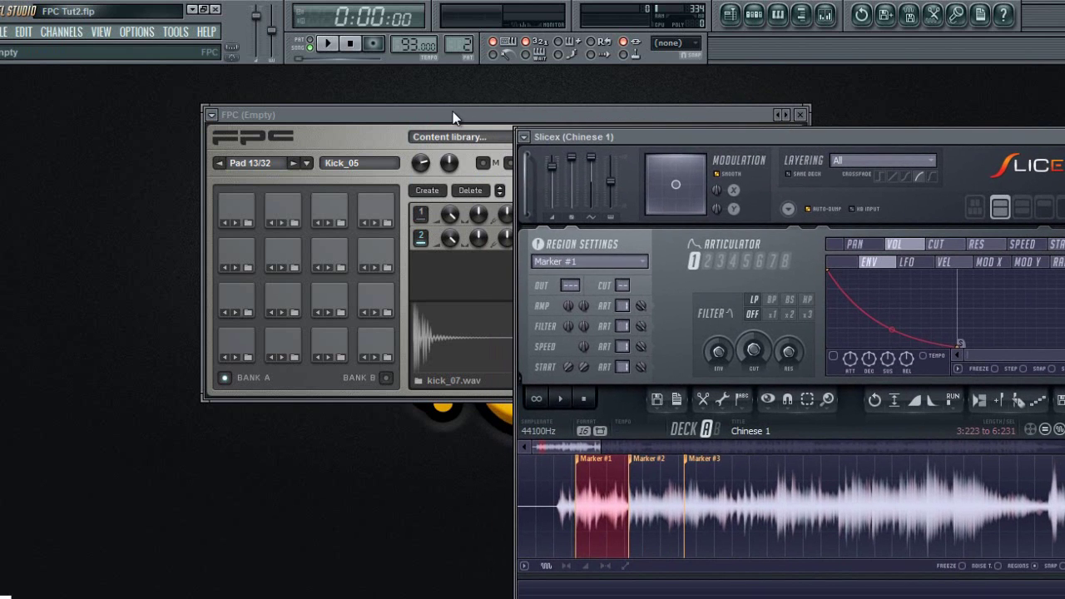
left_click_drag(453, 112, 234, 99)
left_click_drag(714, 141, 652, 82)
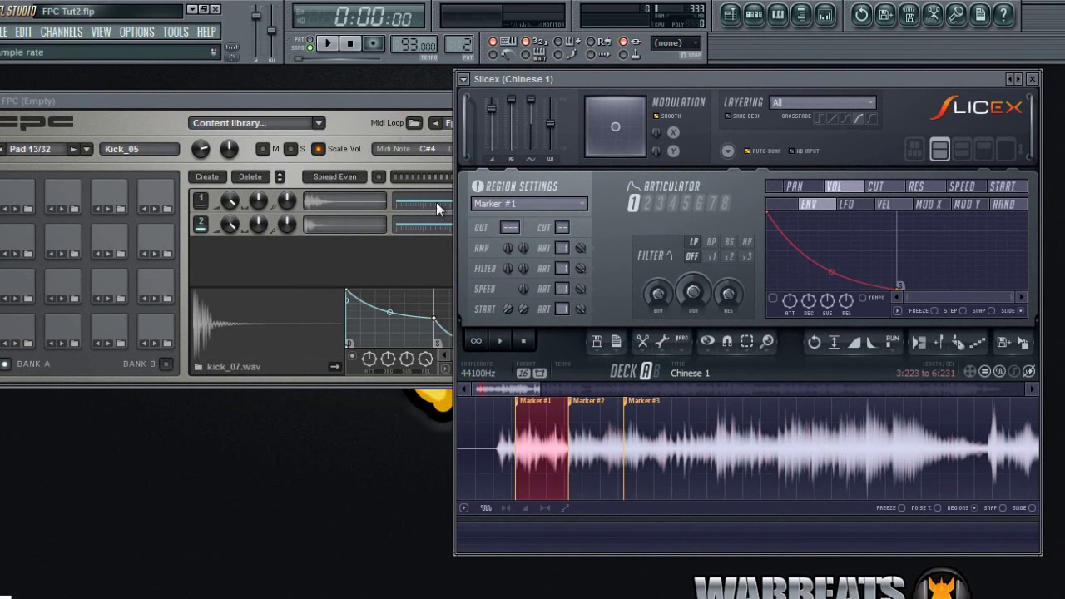
left_click_drag(485, 83, 480, 93)
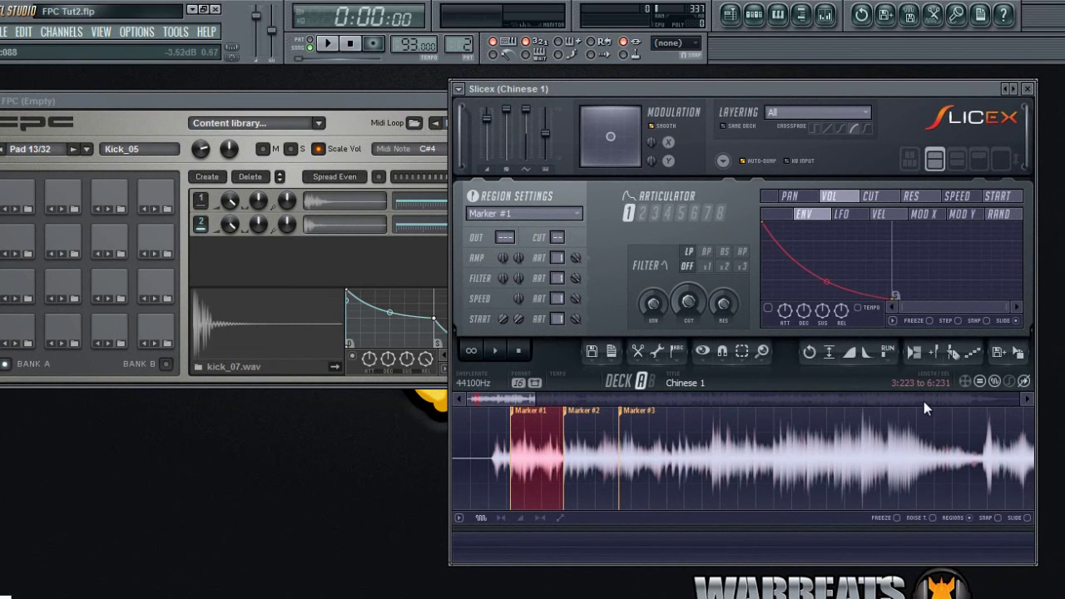
left_click_drag(1017, 352, 154, 192)
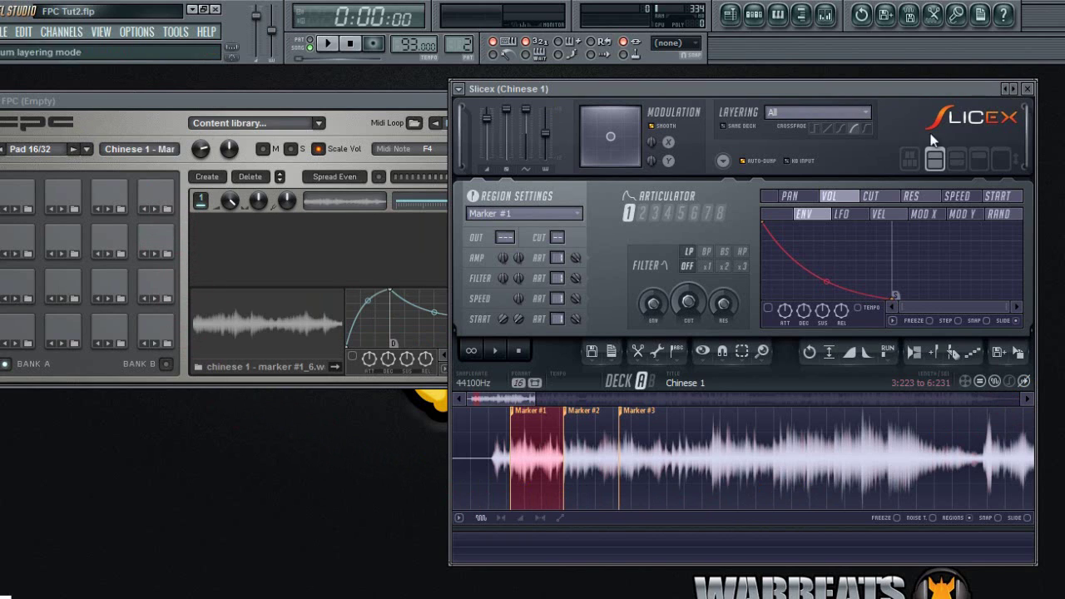
Step: Close Slicex, centre the FPC window and retrigger pad 16's Chinese slice several times
left_click(1027, 88)
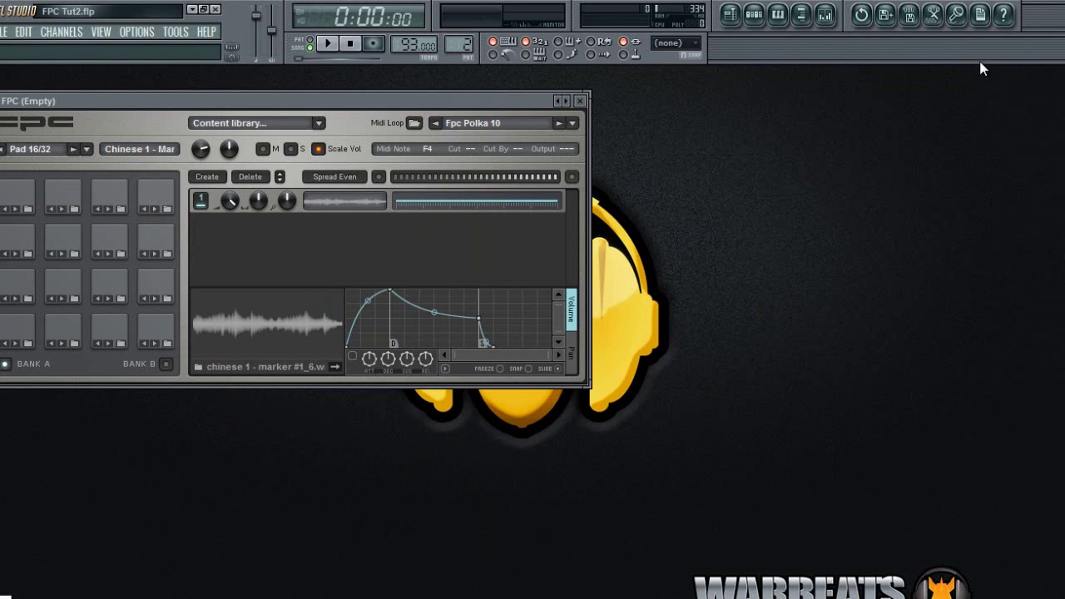
left_click_drag(348, 104, 586, 181)
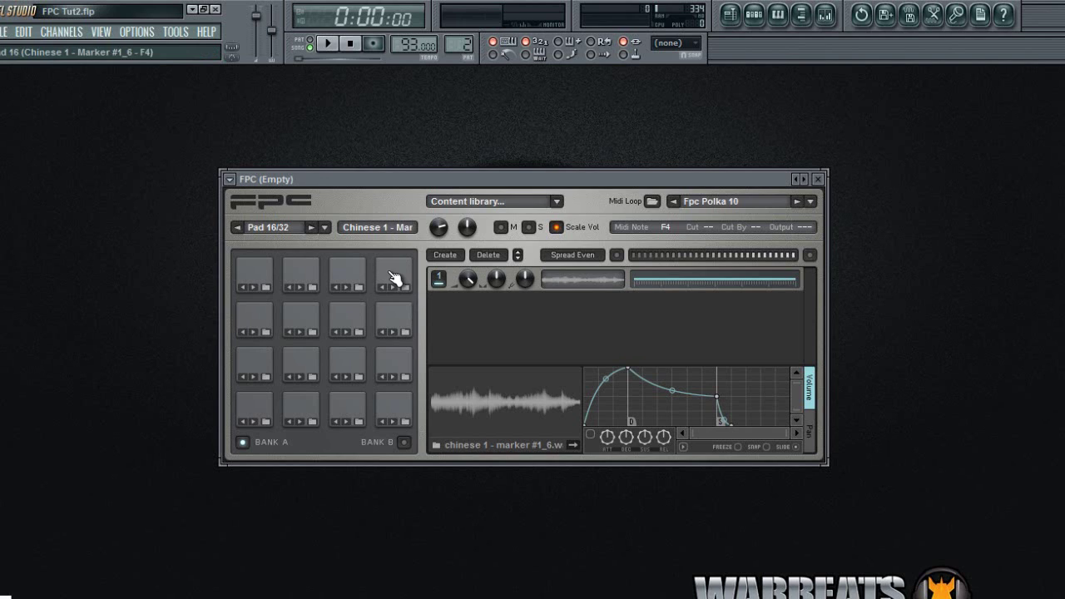
left_click(395, 277)
left_click(391, 278)
left_click(391, 278)
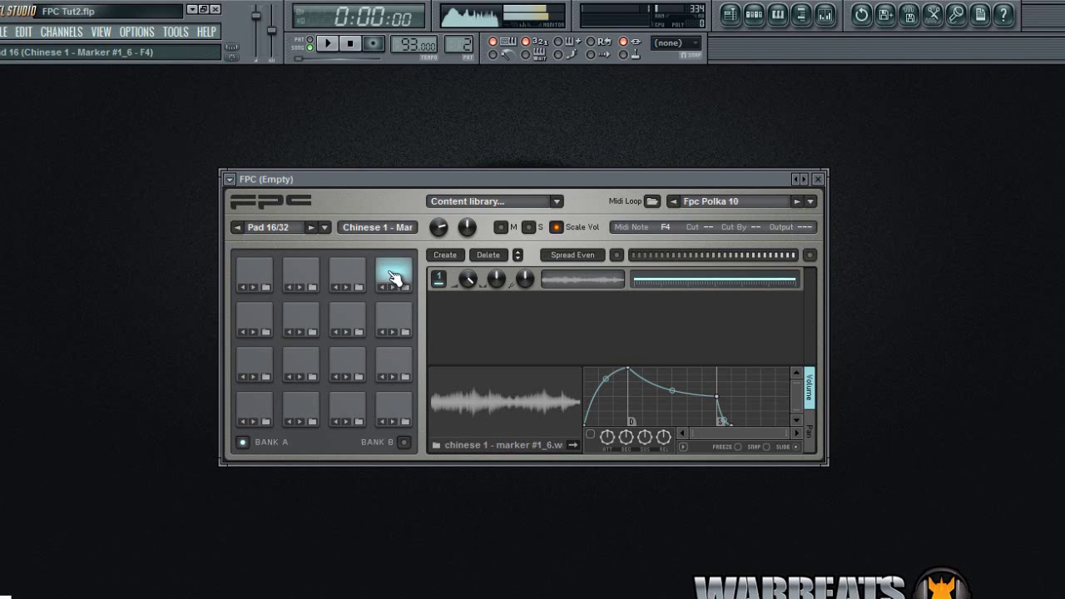
left_click(390, 274)
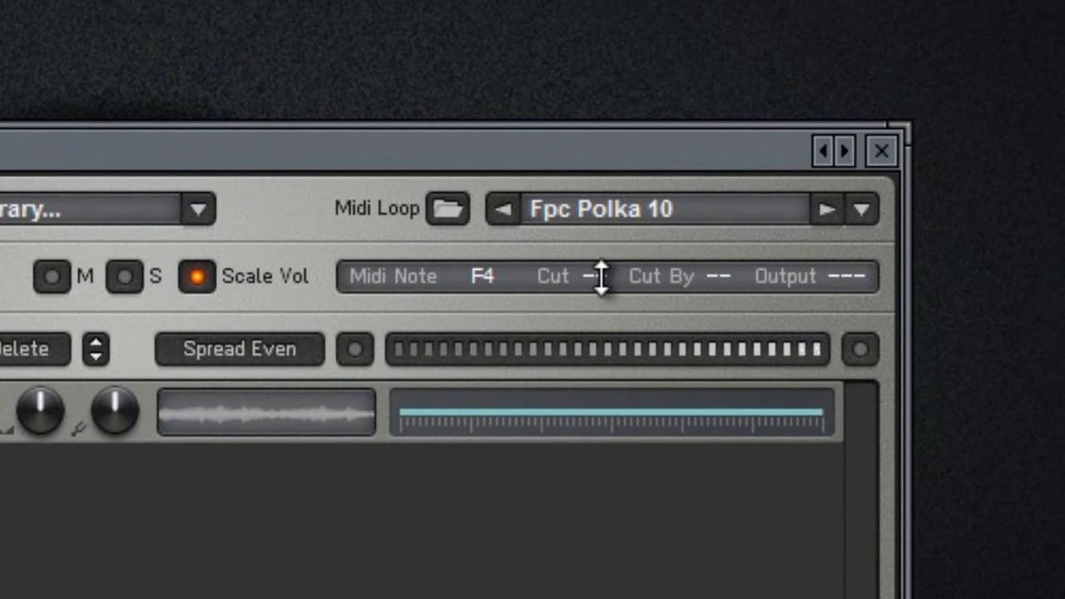
Step: Set pad 16's Cut and Cut By groups to 1 and retrigger it to confirm self-cutting
left_click_drag(595, 277, 604, 237)
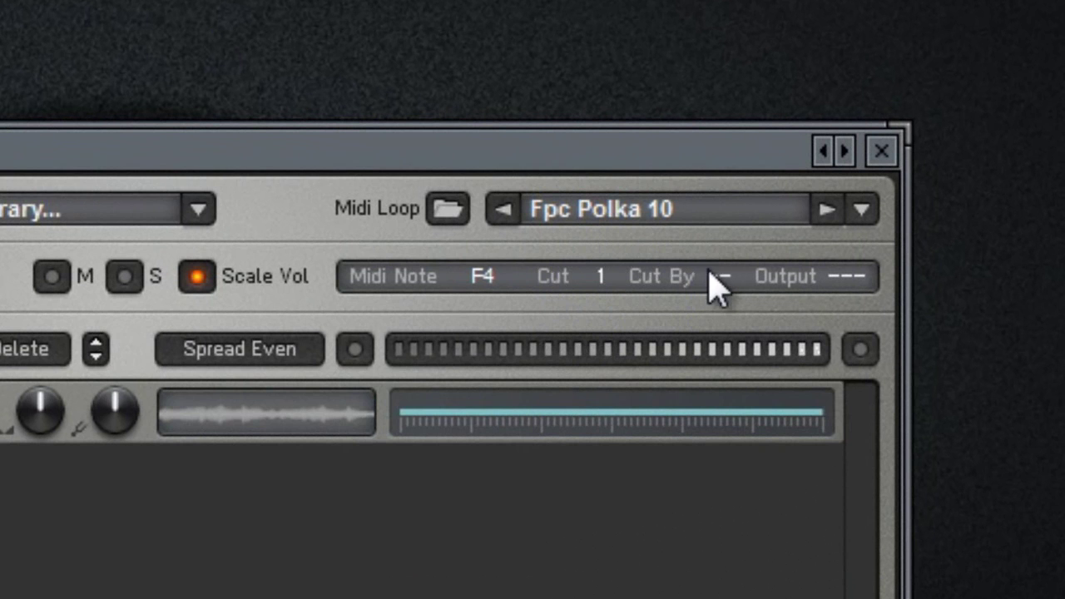
left_click_drag(713, 281, 725, 240)
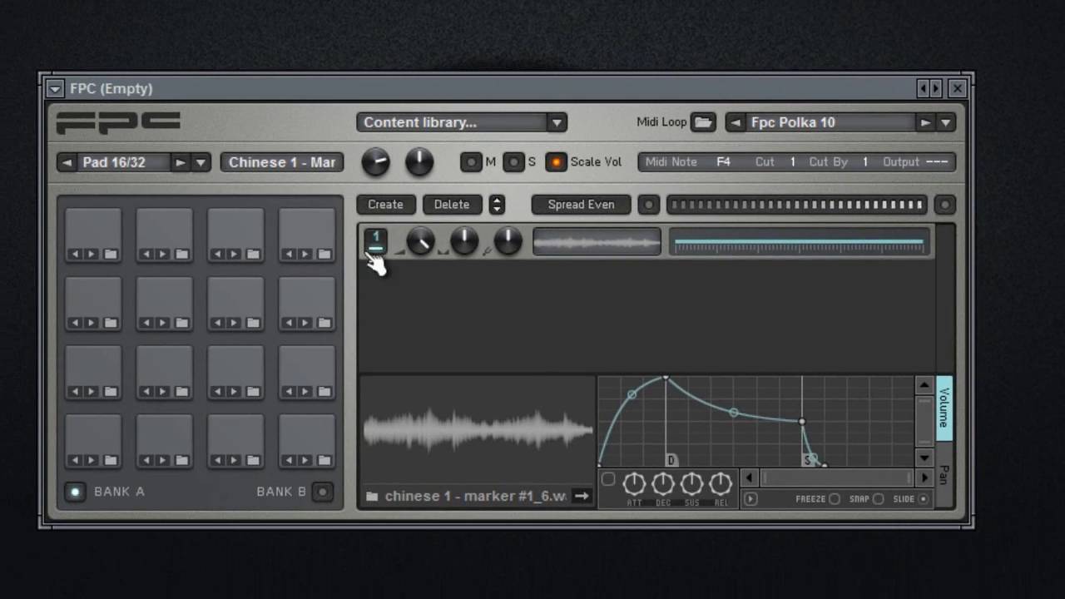
left_click(316, 239)
left_click(316, 239)
left_click(313, 233)
left_click(305, 228)
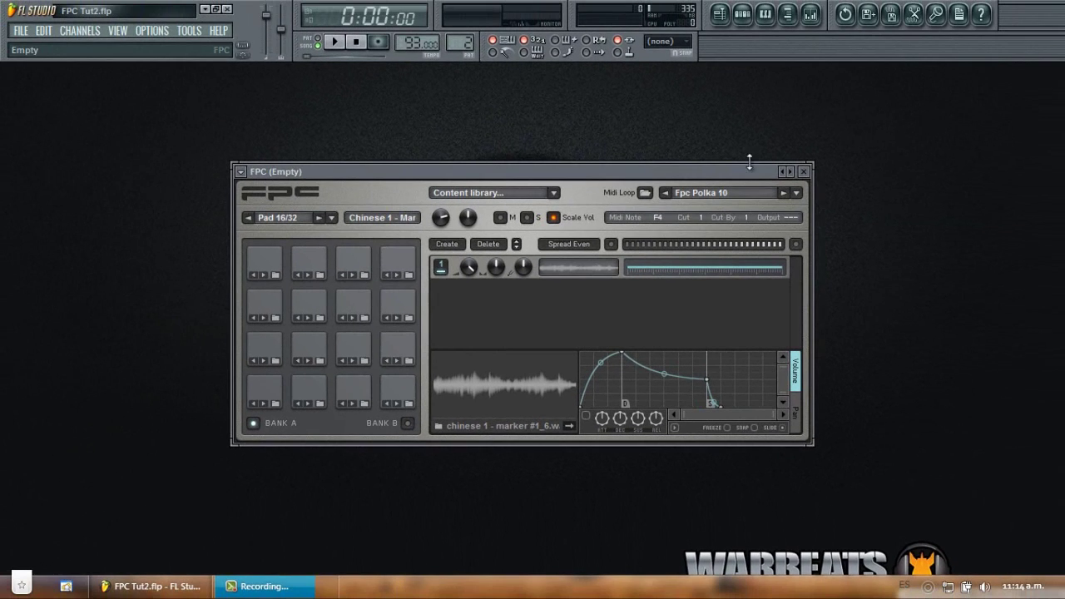
Step: Close the FPC and open Pattern 2's FPC Drums notes in the piano roll
left_click(804, 172)
left_click(764, 15)
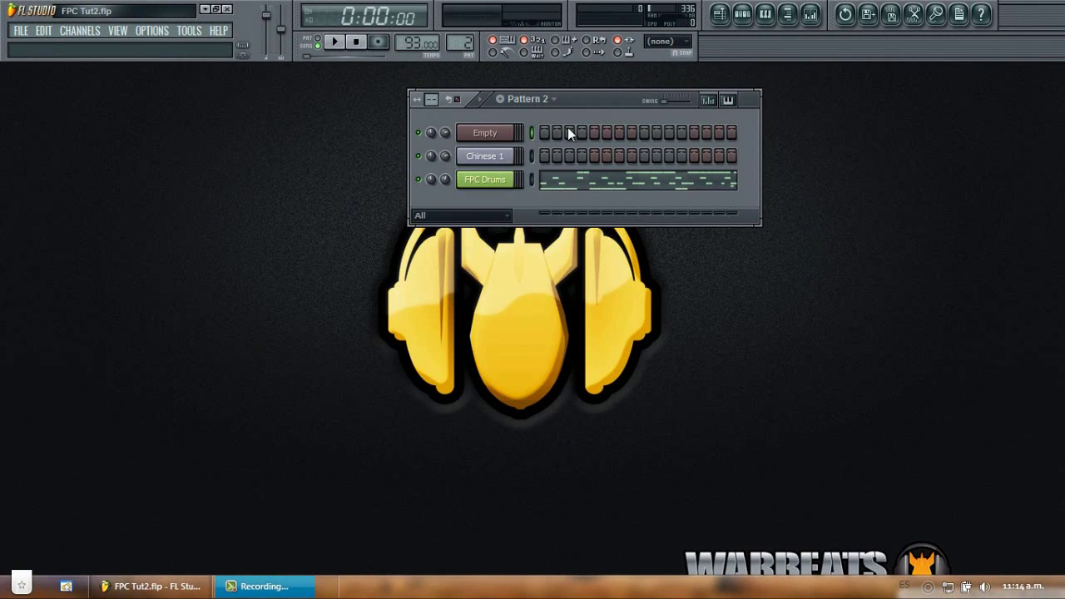
right_click(487, 179)
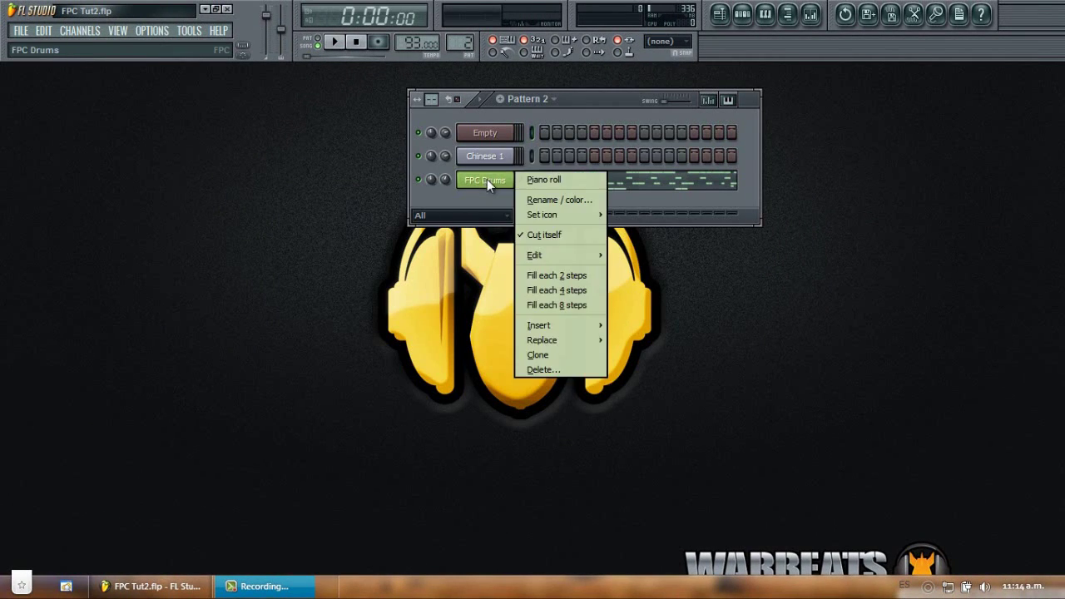
left_click(541, 181)
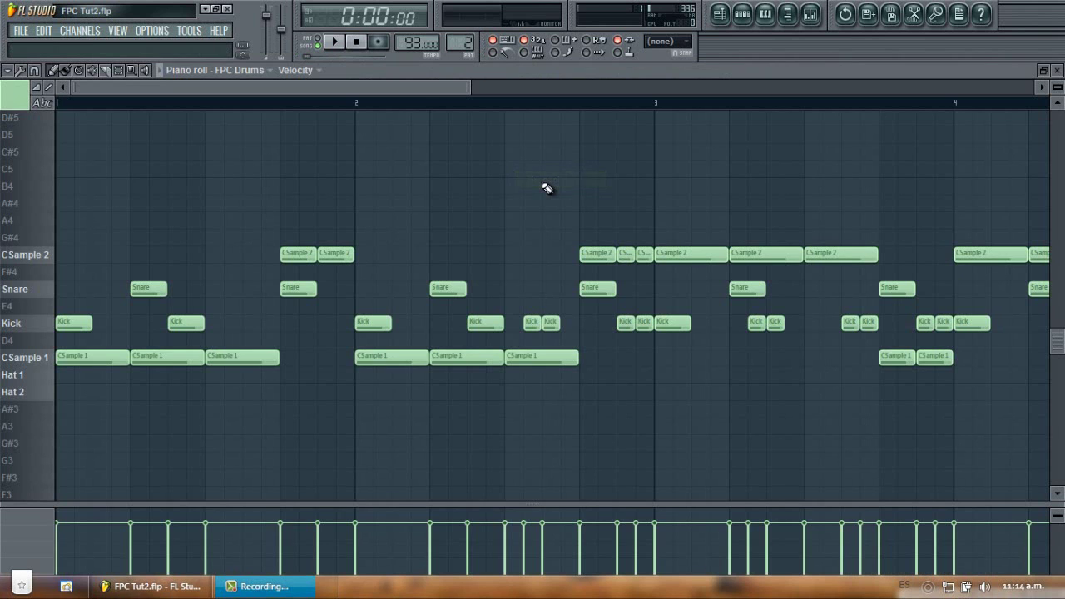
Step: Zoom out the piano roll and preview the CSample 1 and Snare drum sounds
left_click_drag(469, 88, 720, 123)
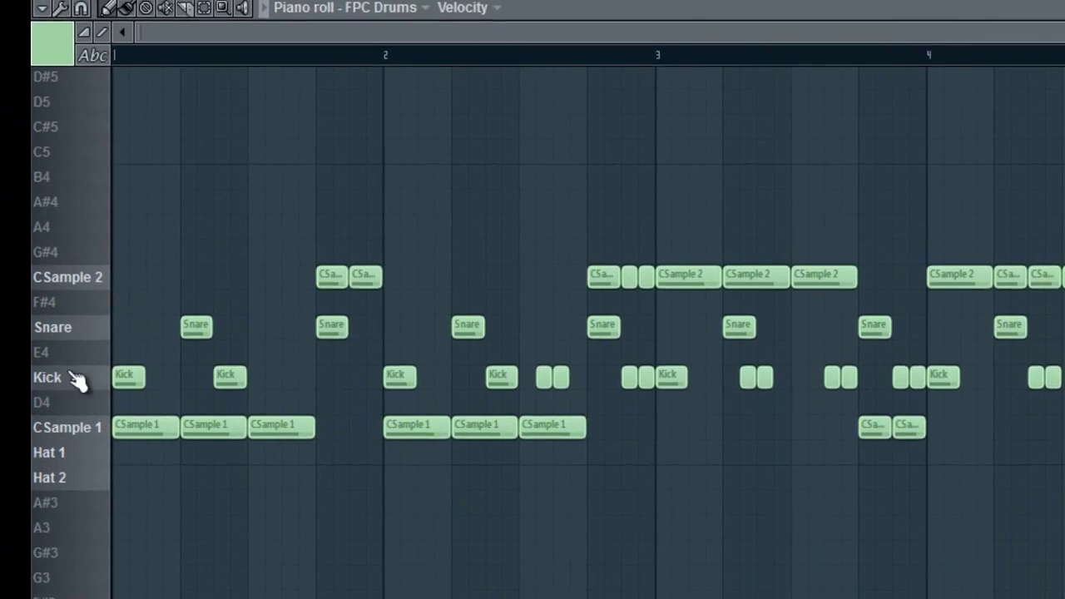
scroll(136, 505, "up", 3)
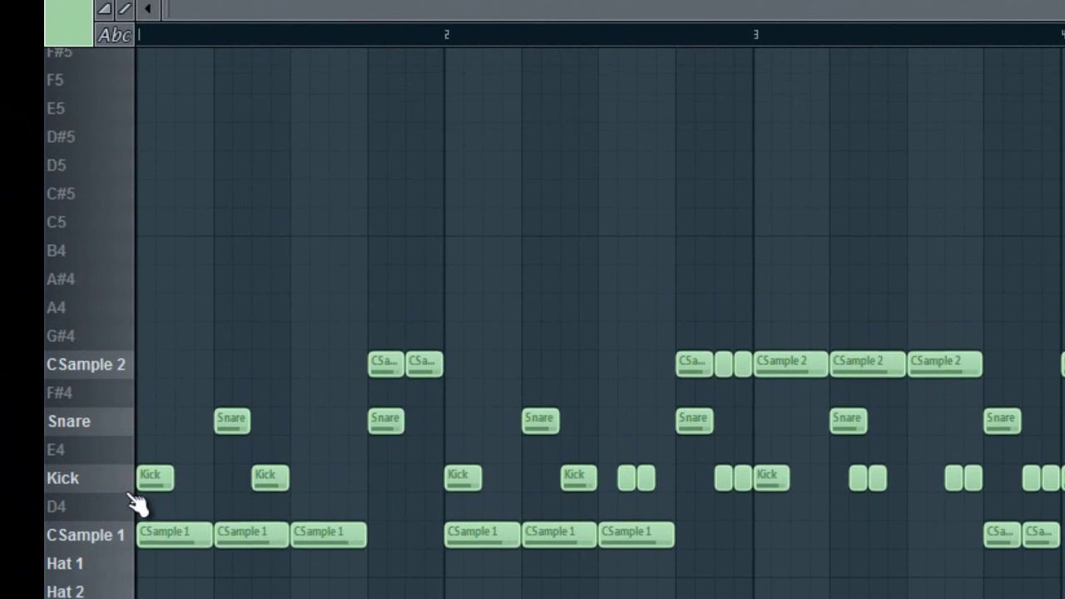
scroll(136, 504, "down", 3)
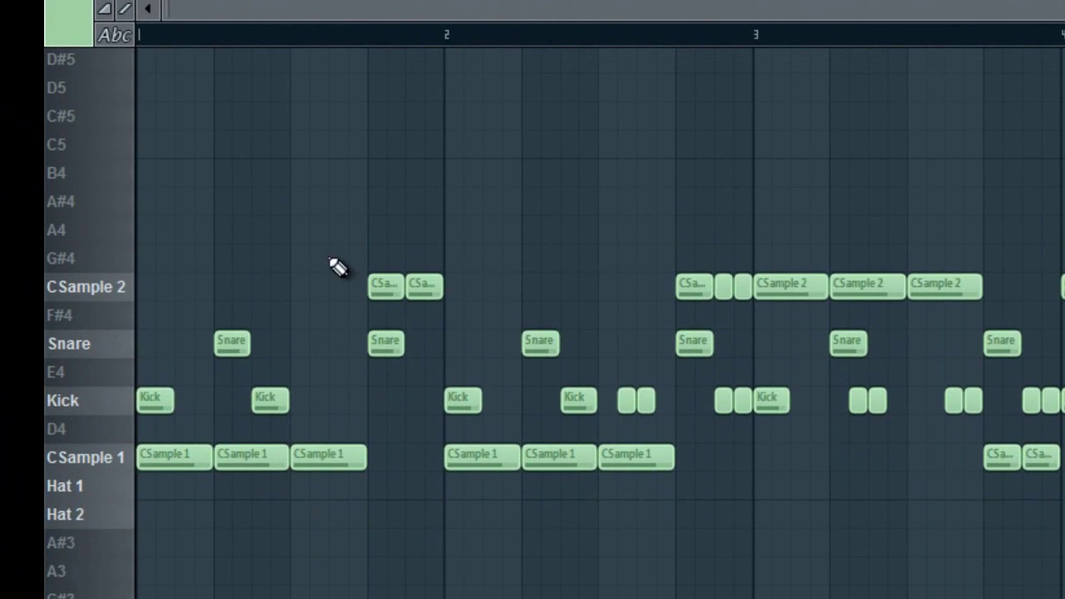
left_click(100, 466)
left_click(104, 350)
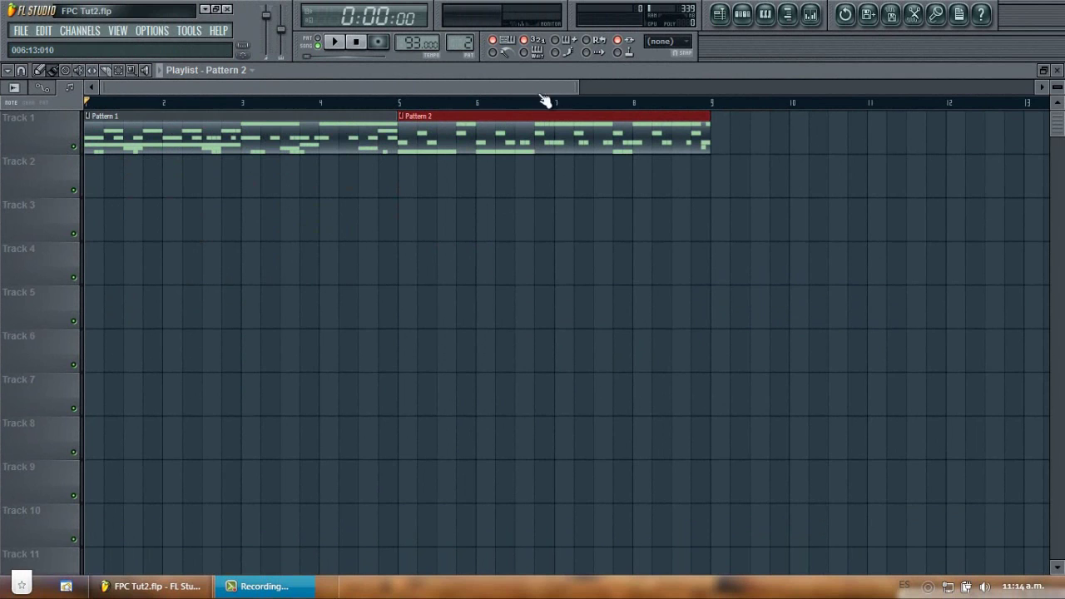
Step: Close the playlist and piano roll, and open the FPC sampler with channel settings and step sequencer hidden
left_click(1060, 70)
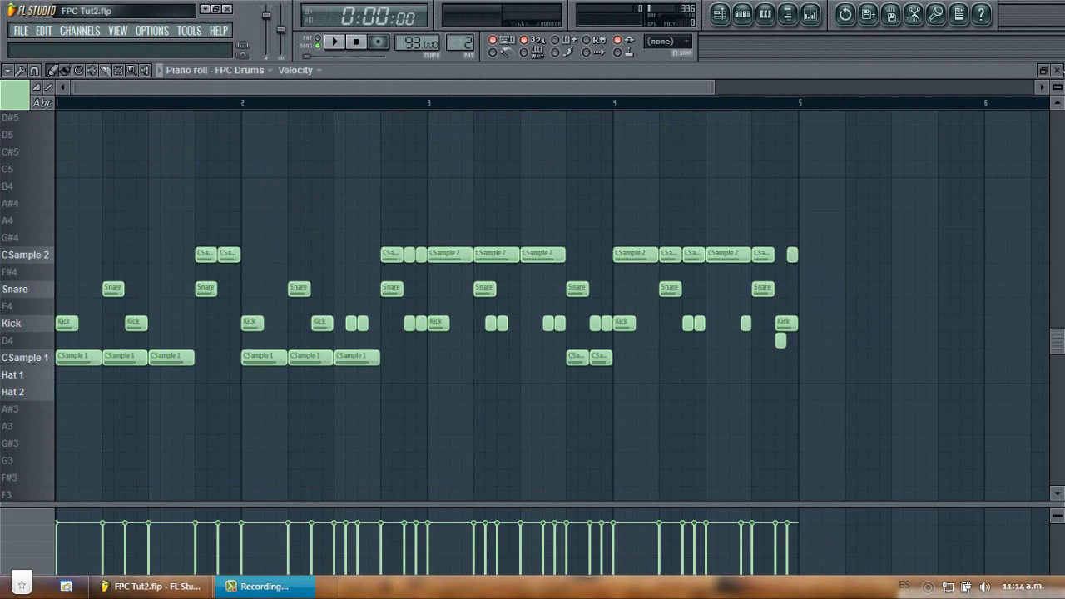
left_click(1057, 70)
left_click(498, 179)
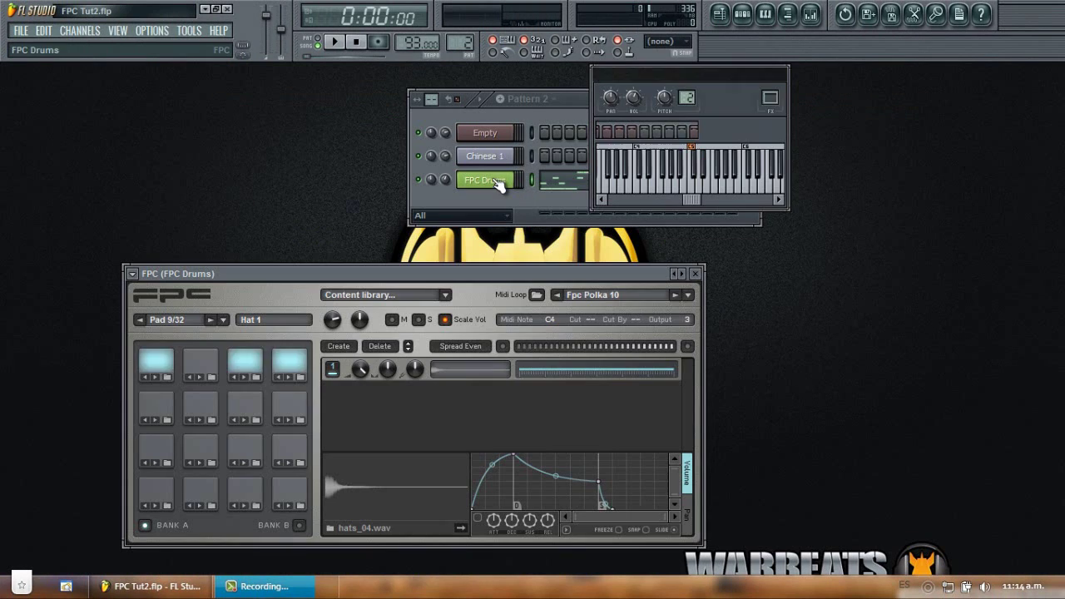
left_click(781, 75)
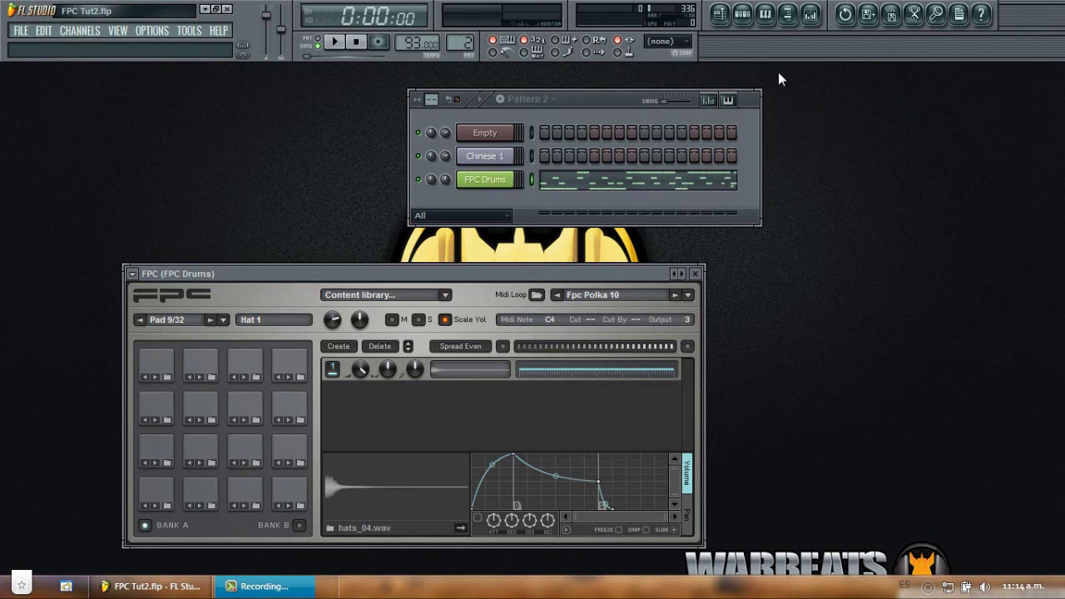
left_click(743, 15)
left_click(743, 15)
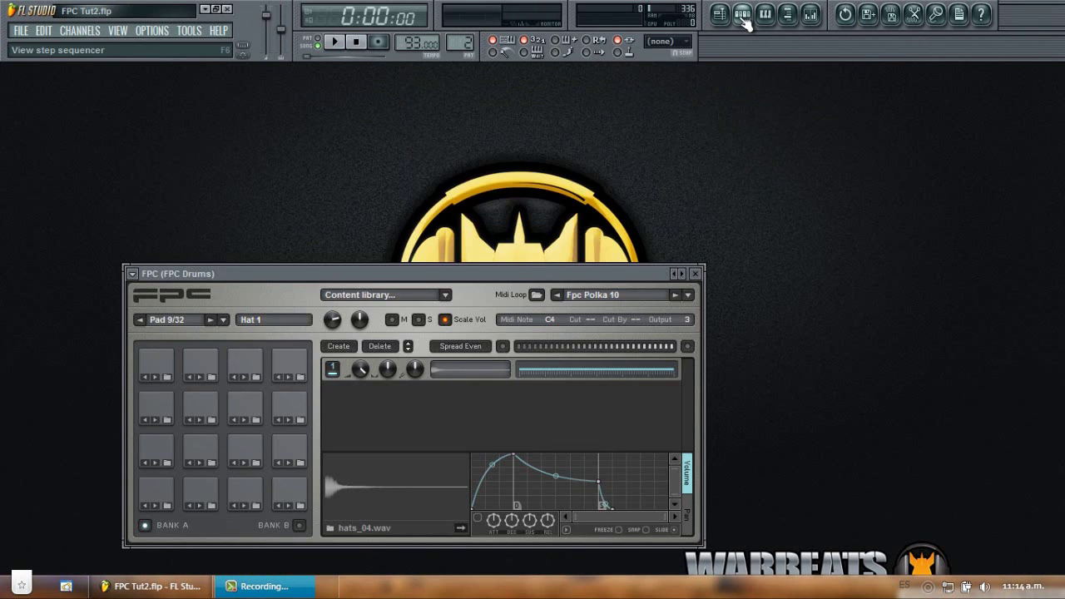
Step: Open the mixer and arrange it beside the FPC window so both are visible
left_click_drag(570, 274, 666, 83)
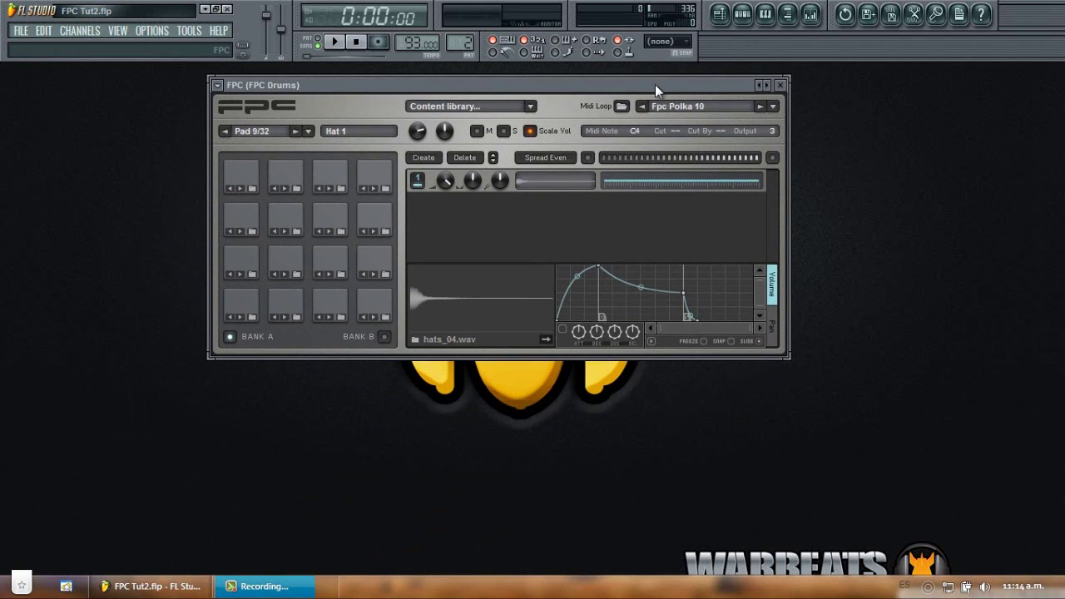
left_click(811, 14)
left_click_drag(320, 315, 292, 404)
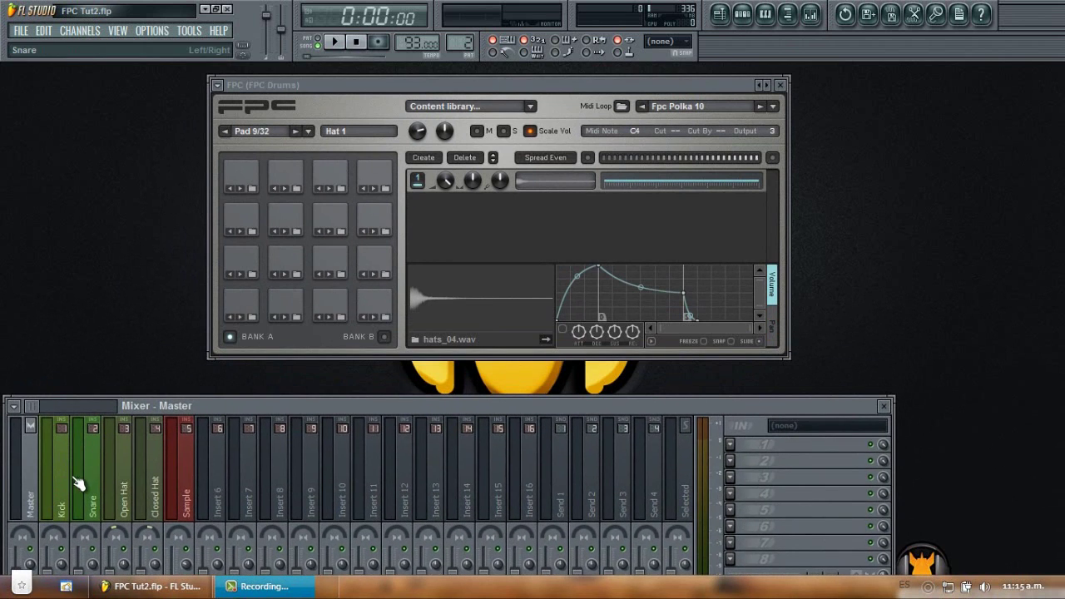
left_click_drag(349, 408, 458, 385)
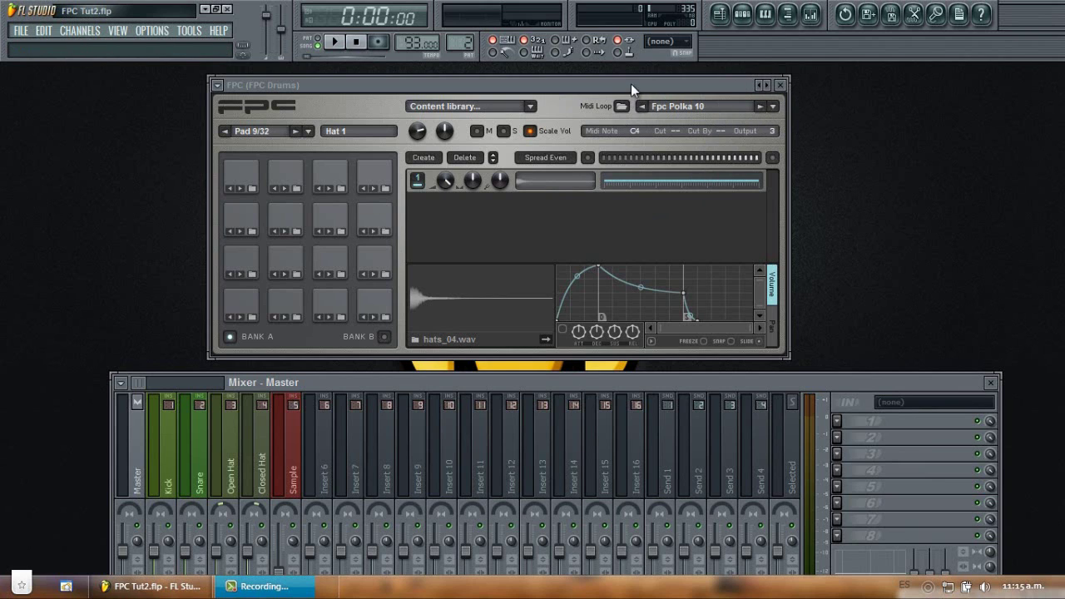
left_click_drag(564, 83, 523, 87)
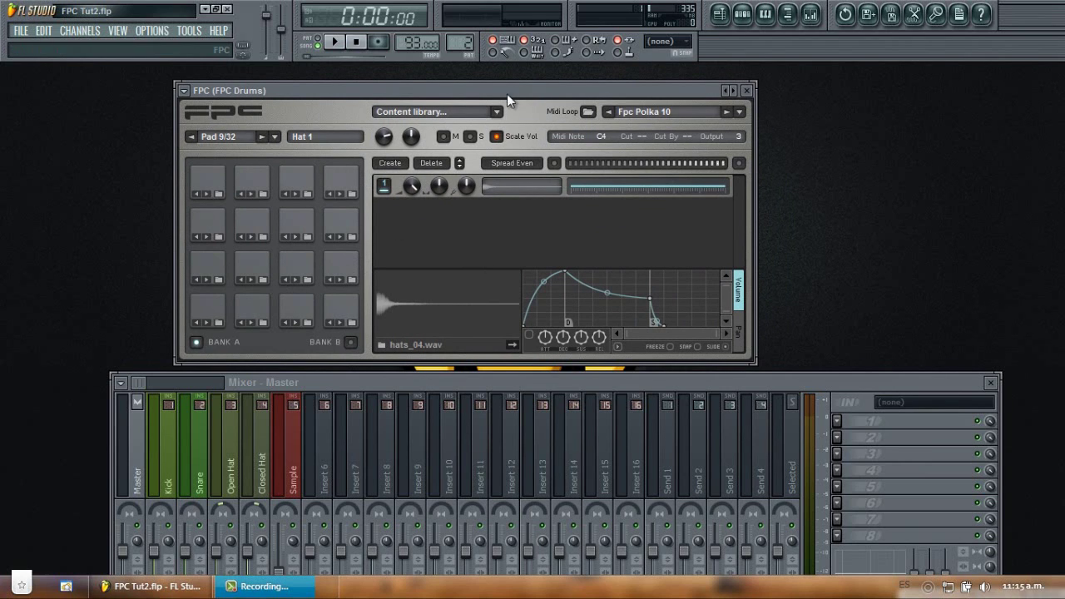
Step: Close the FPC, show the FPC Drums piano roll, and place the mixer below it
left_click(747, 90)
left_click(742, 13)
right_click(491, 184)
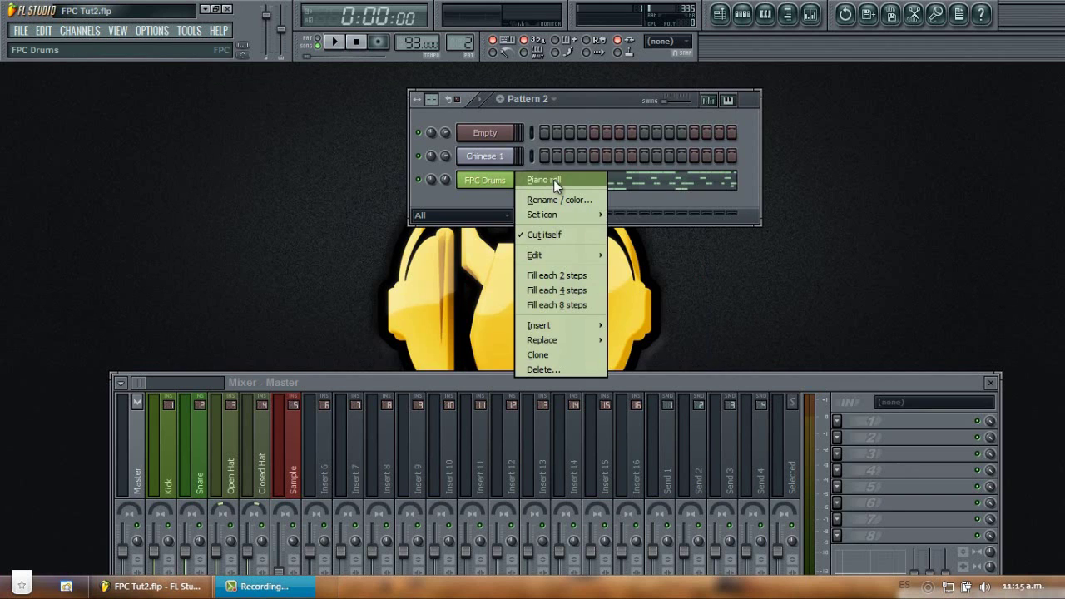
left_click(545, 182)
left_click(810, 14)
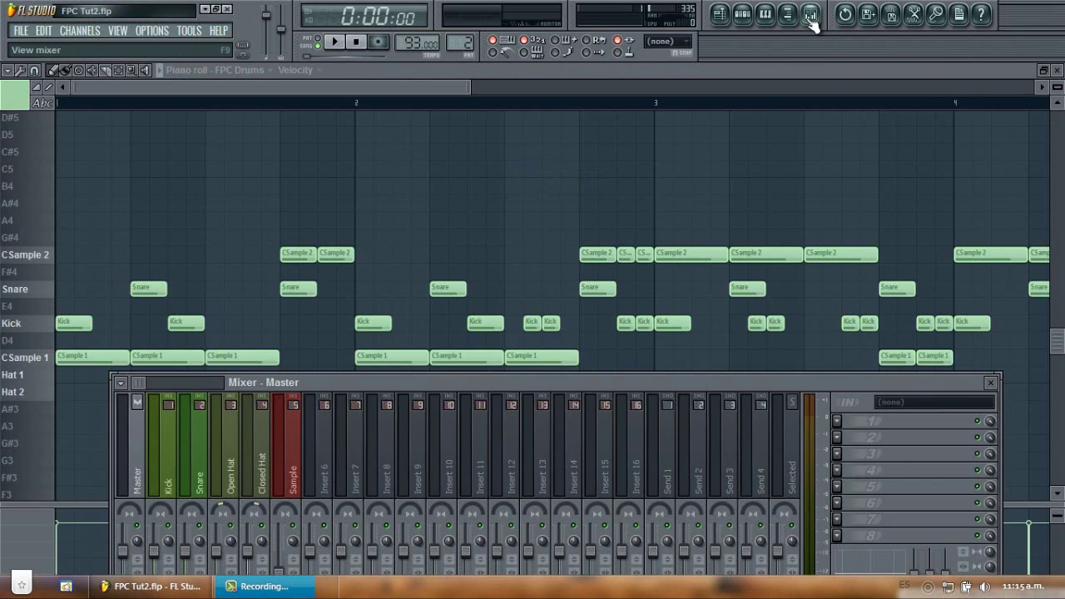
left_click_drag(549, 379, 541, 447)
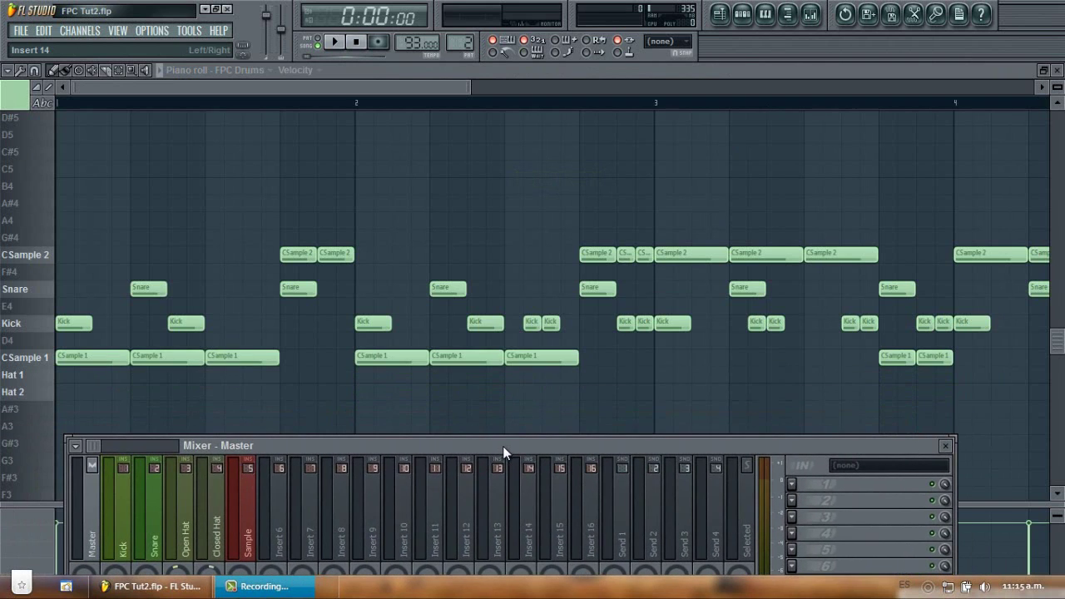
Step: Start playback, switch to the playlist, and close the FPC and its channel settings
left_click(332, 43)
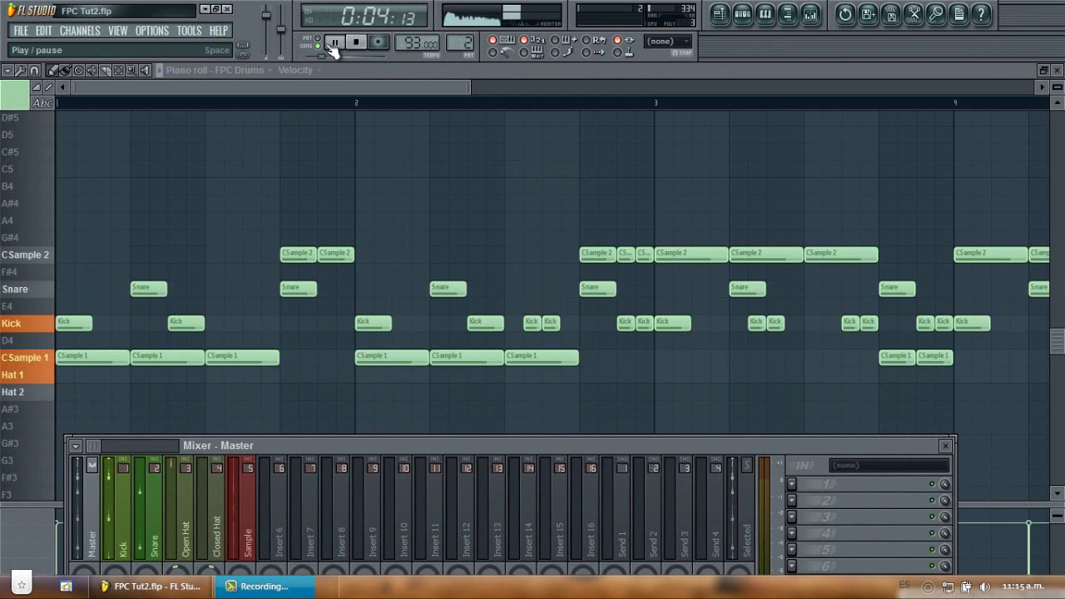
left_click(721, 16)
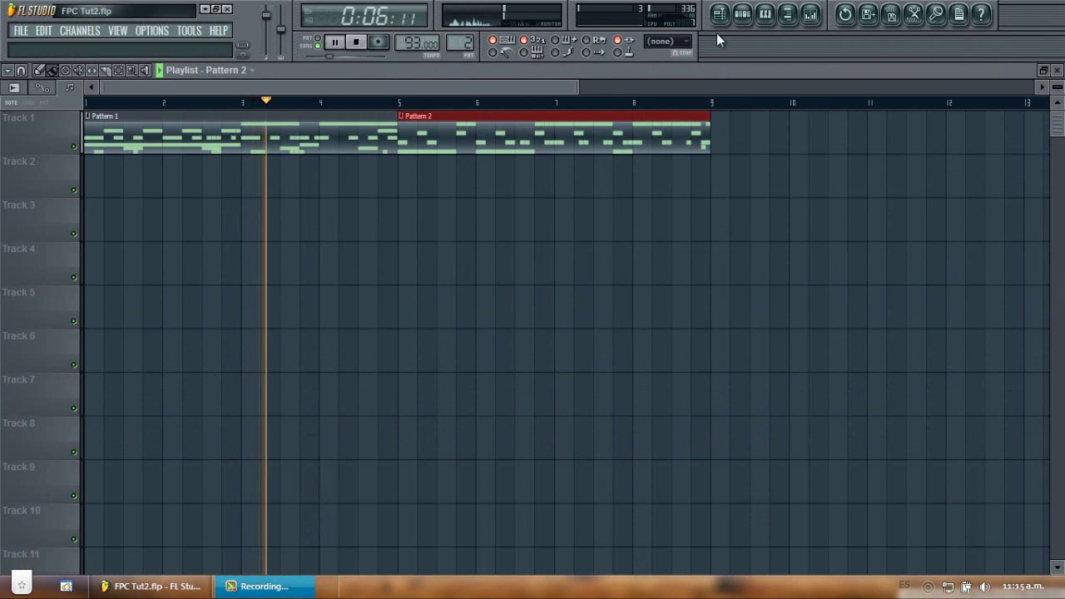
left_click(745, 16)
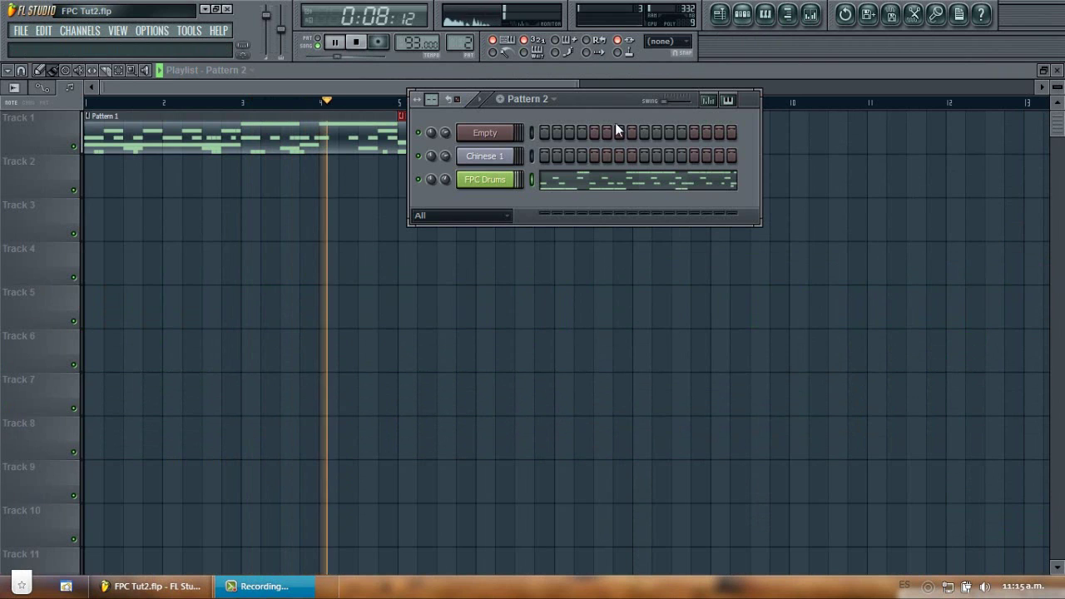
left_click(486, 178)
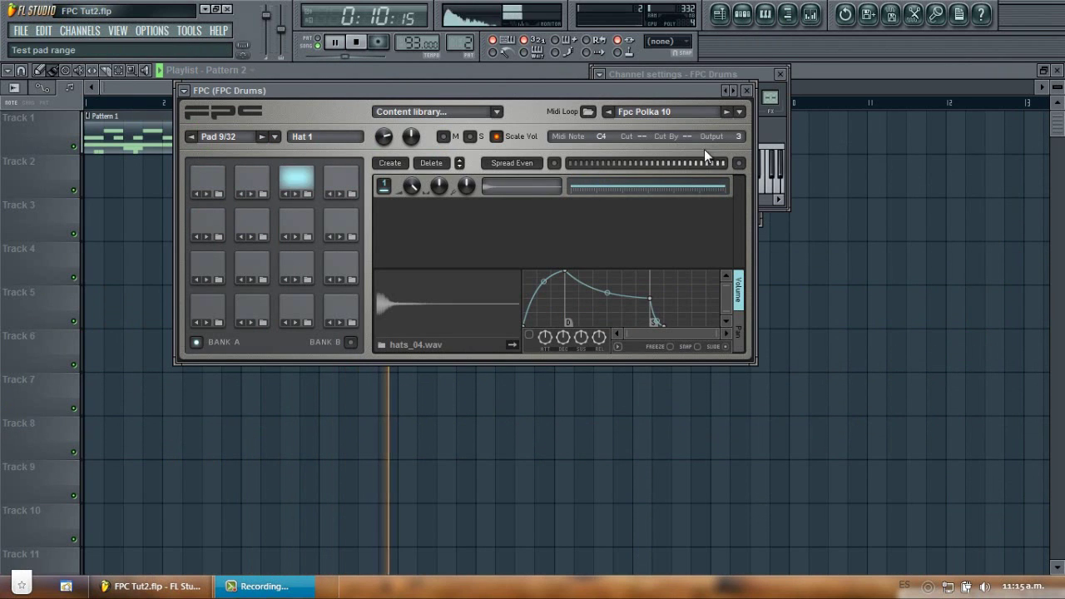
left_click(747, 91)
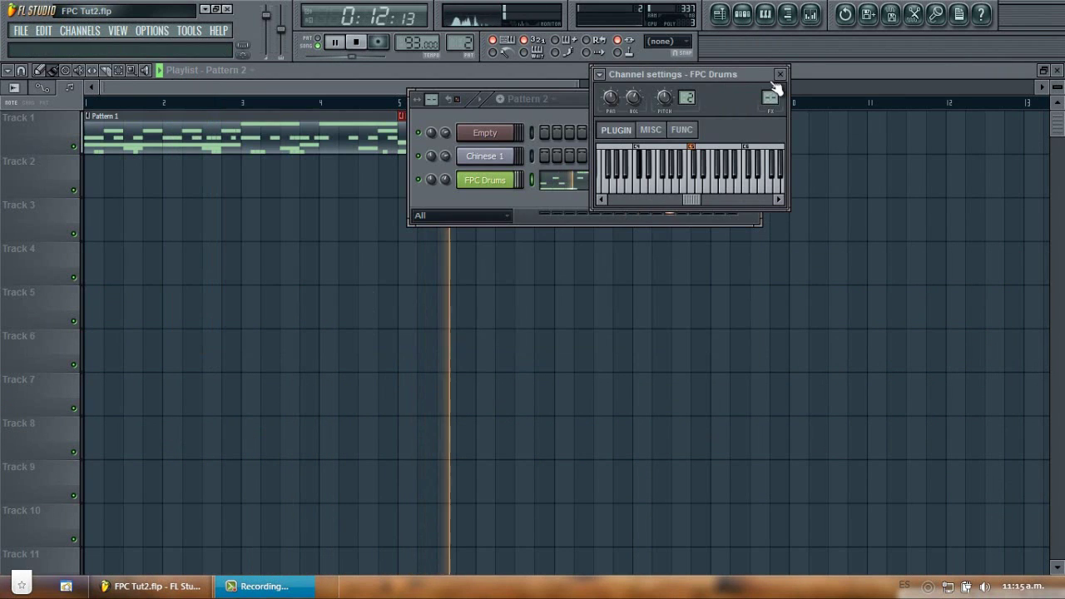
left_click(780, 74)
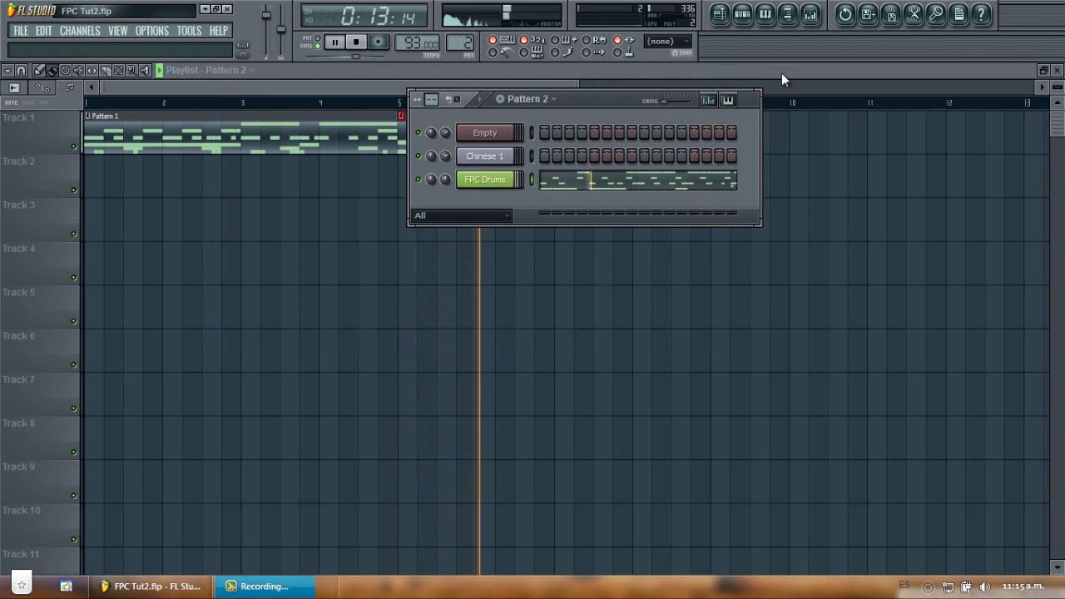
Step: Bring the playlist forward and raise the mixer so its faders show
left_click(569, 85)
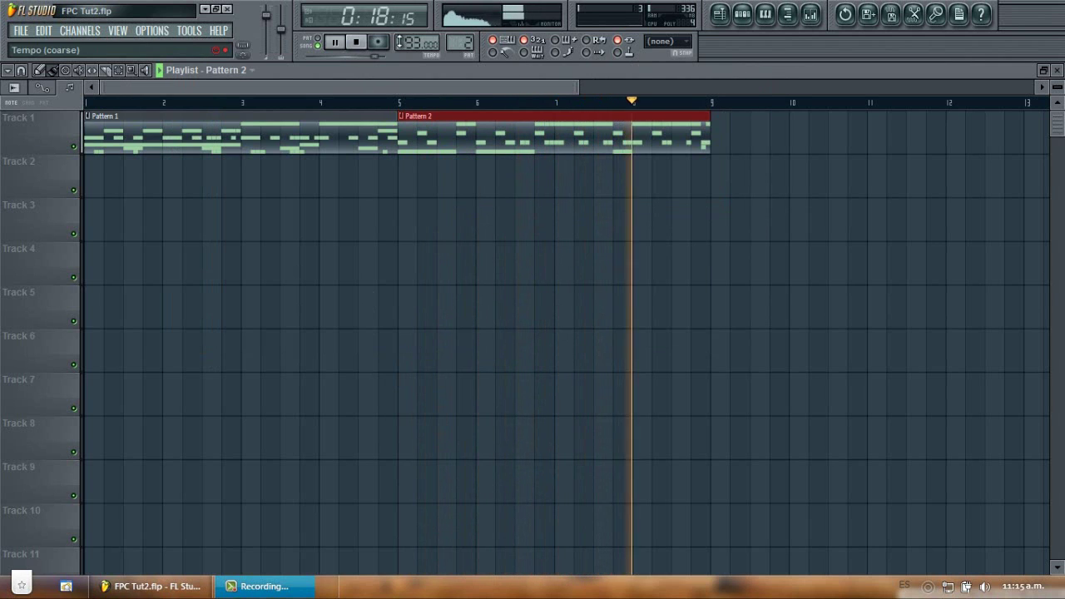
left_click(809, 14)
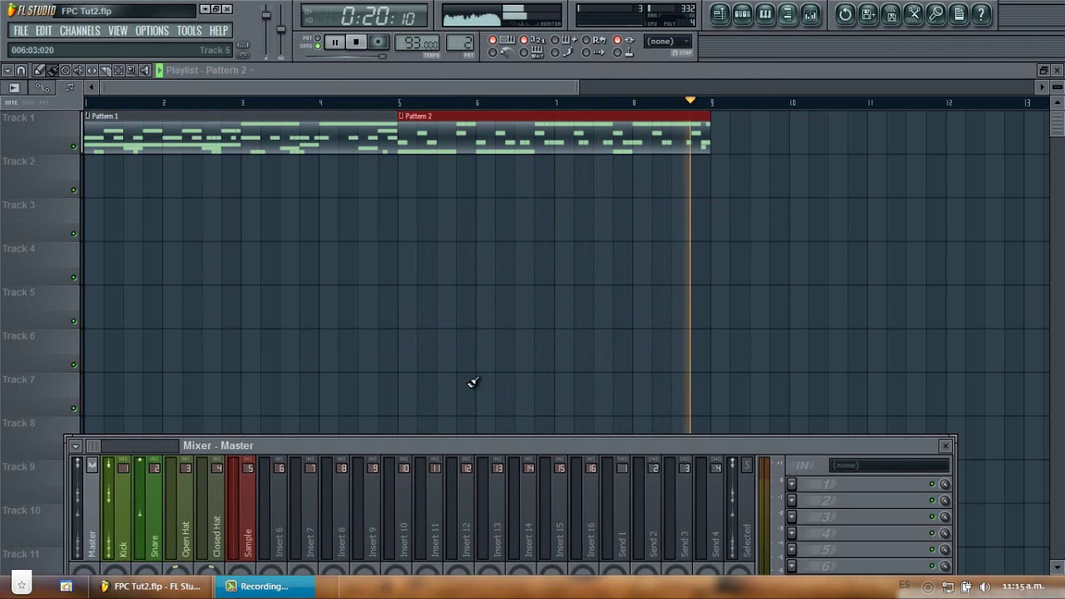
left_click_drag(442, 445, 461, 247)
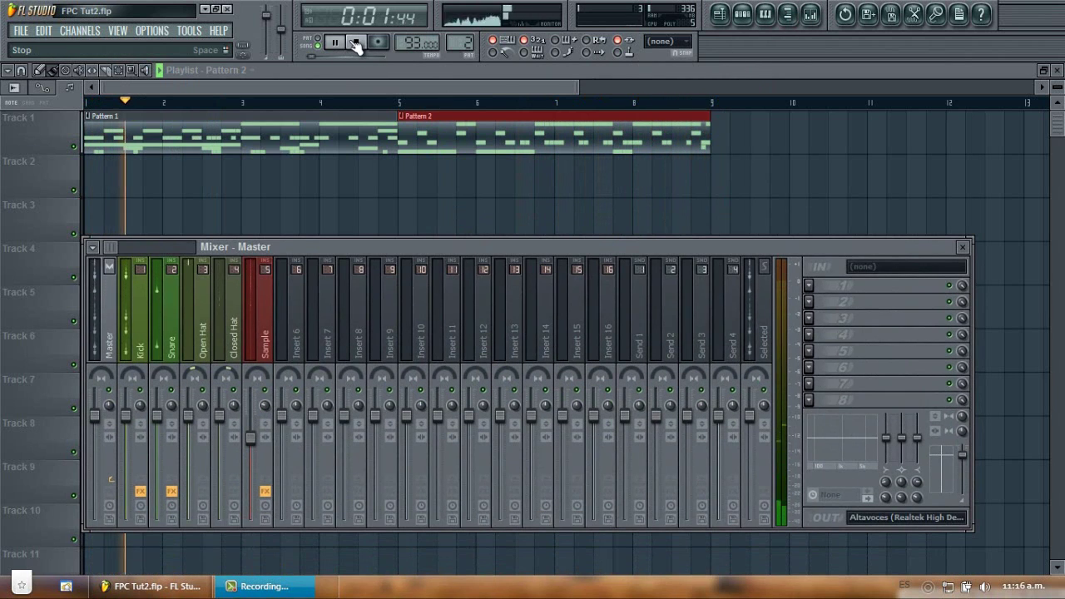
Step: Stop playback and close the playlist and piano roll windows
left_click(356, 42)
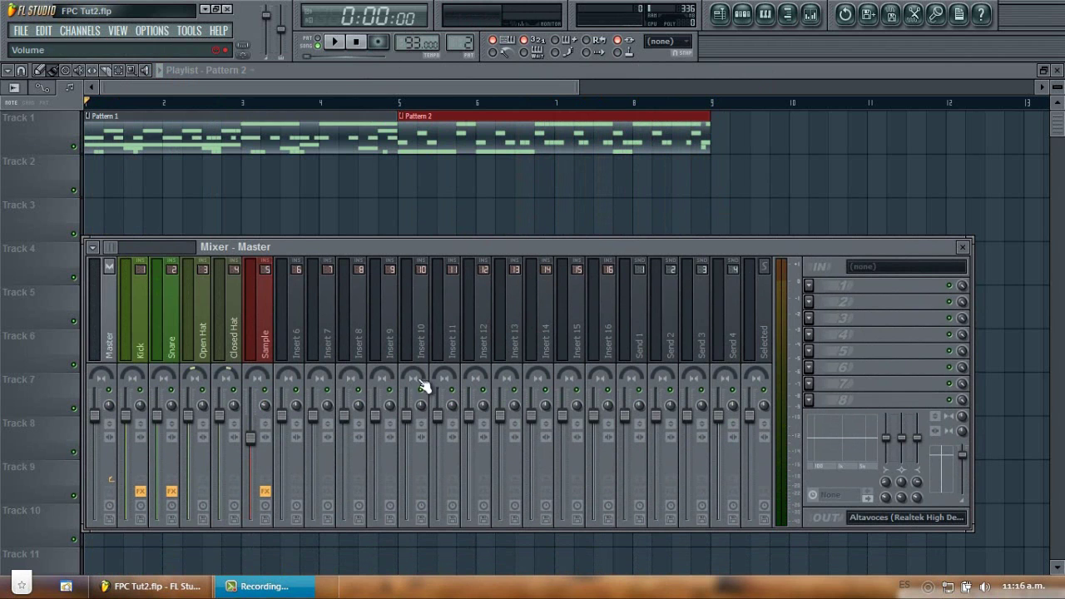
left_click_drag(375, 250, 379, 246)
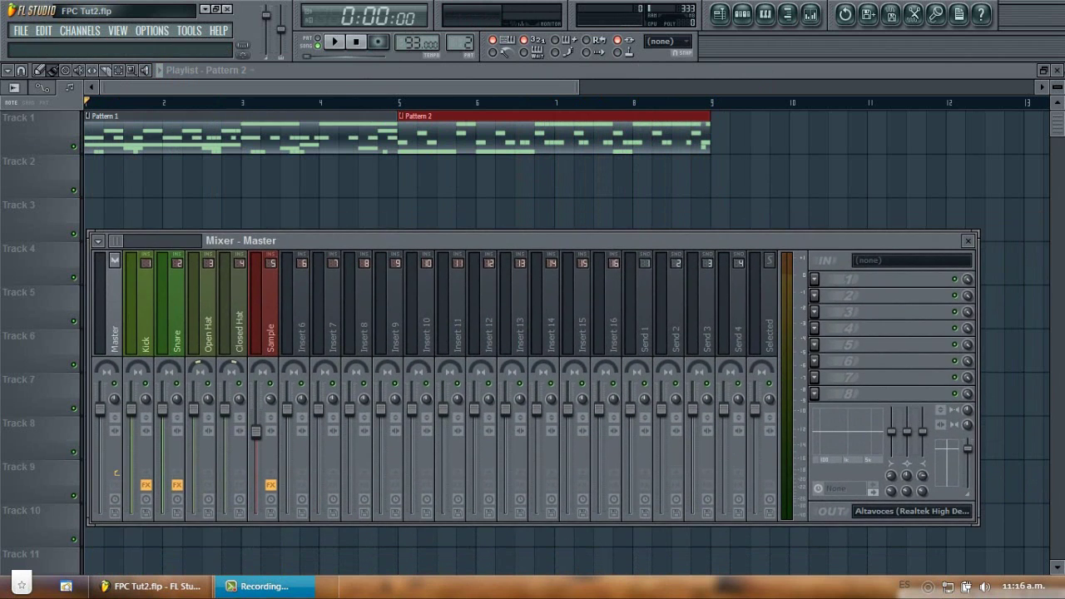
left_click(1057, 70)
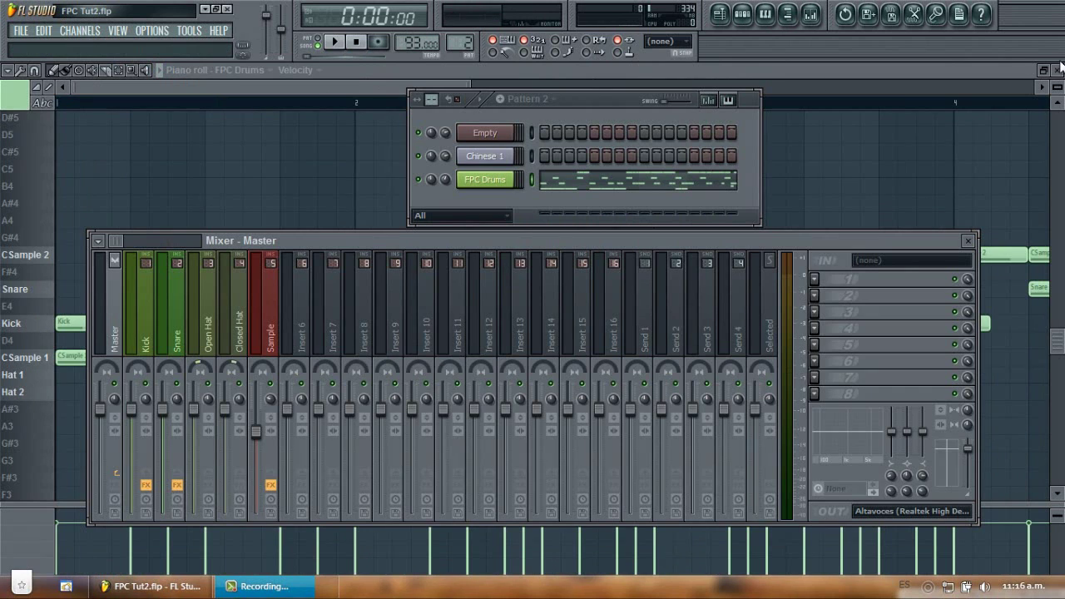
left_click(1058, 70)
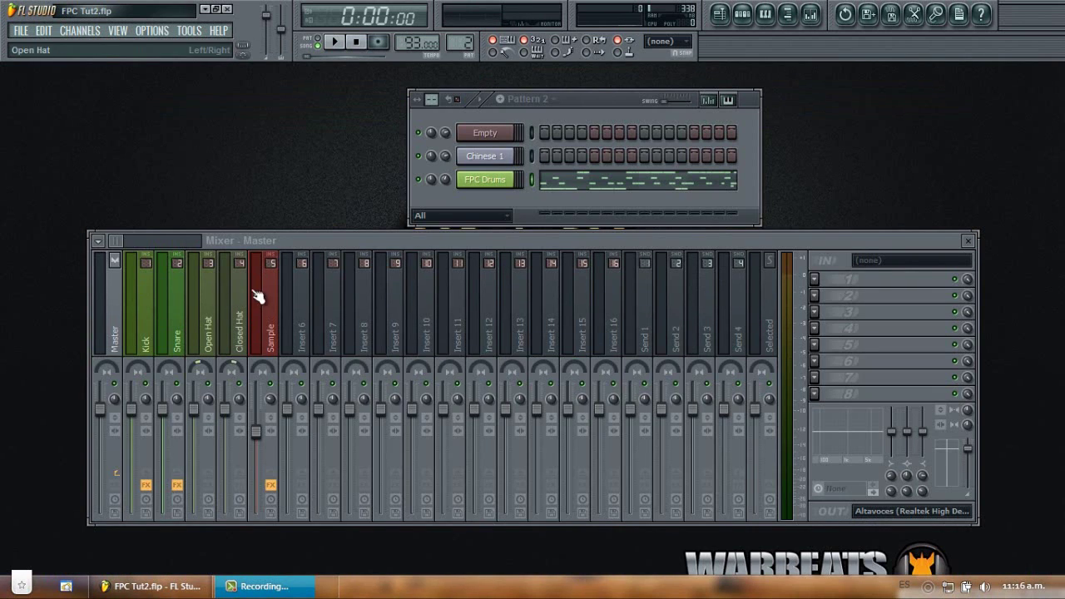
Step: Check the Kick insert's Fruity Parametric EQ 2, then select the Snare insert to view its EQ
left_click(143, 309)
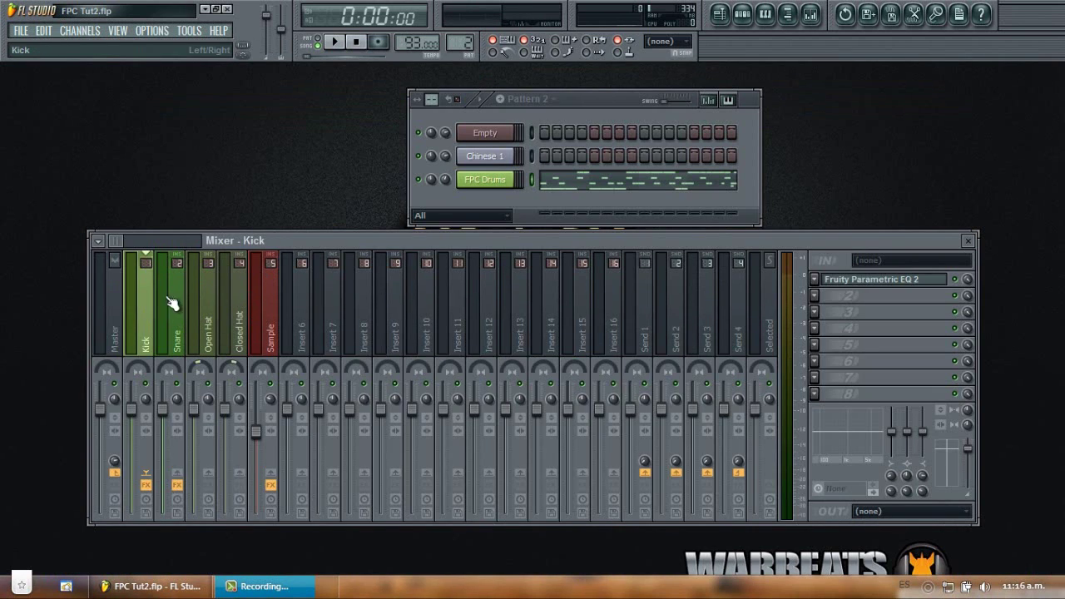
left_click(957, 284)
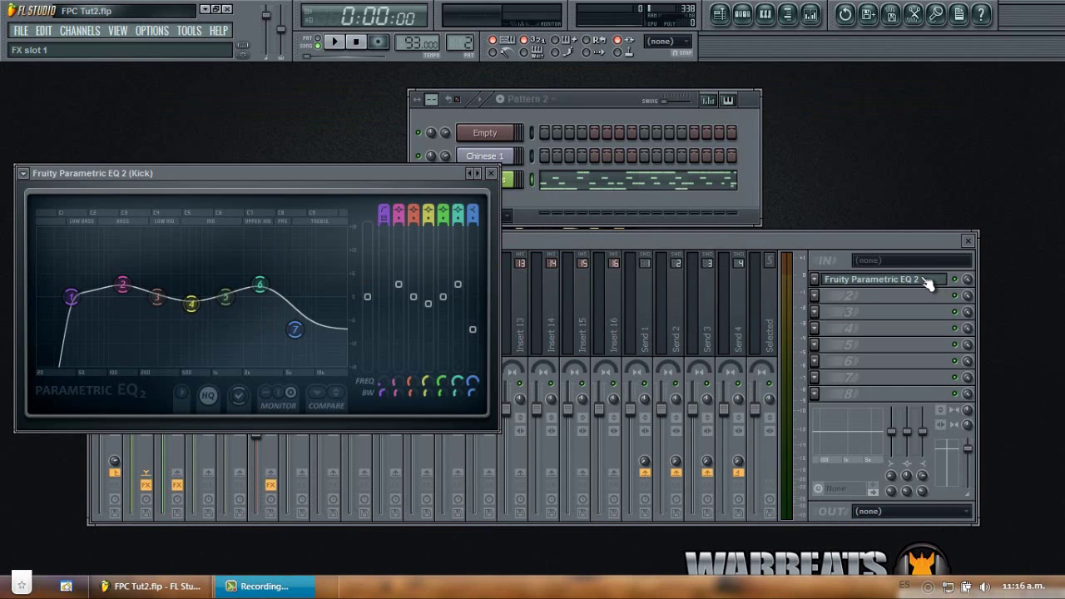
left_click(493, 173)
left_click(175, 316)
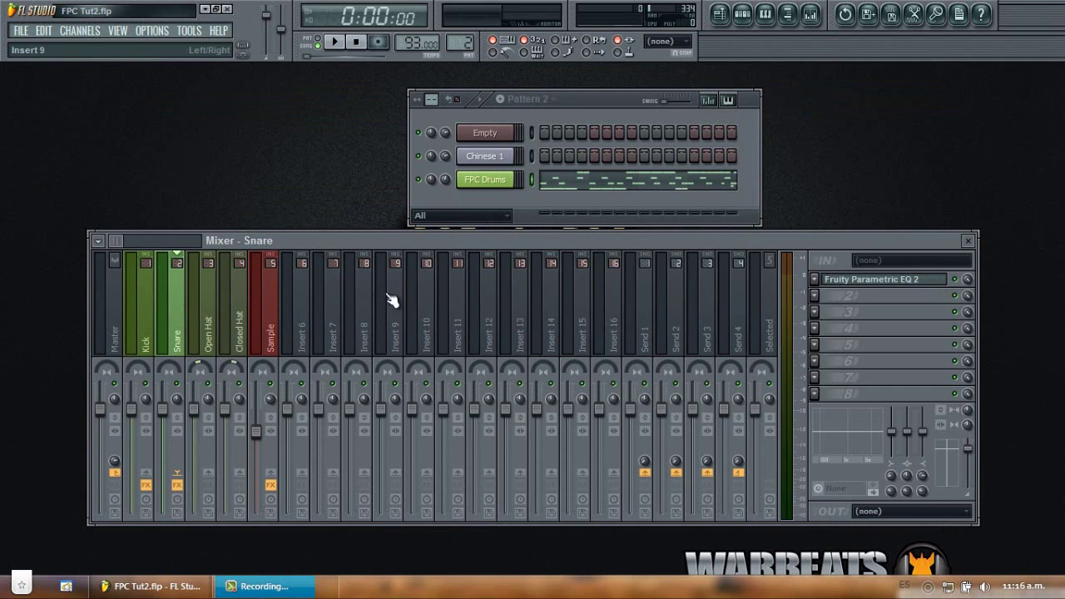